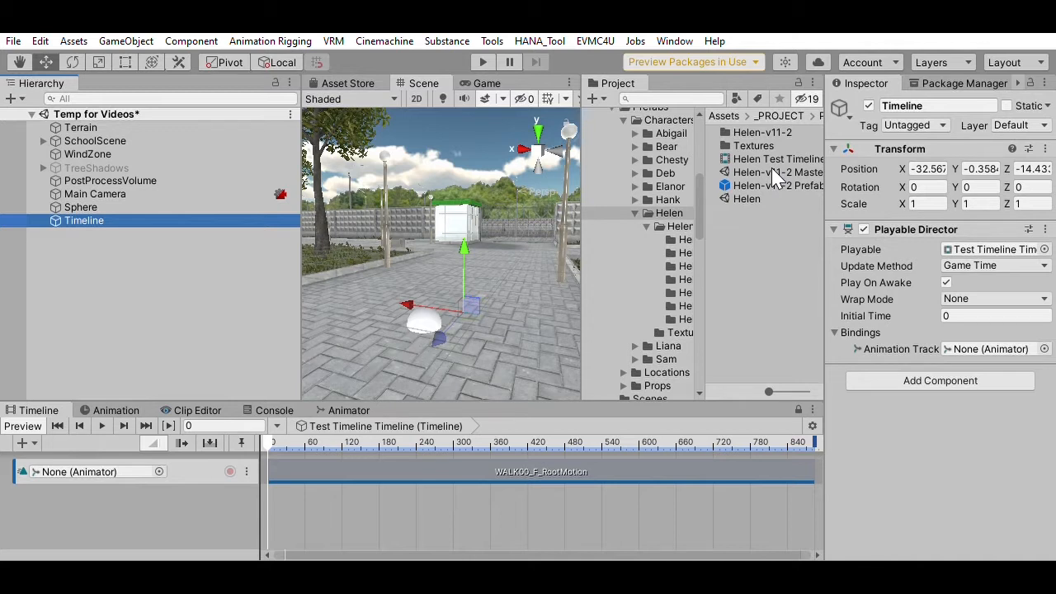
Place the Helen-v11-2 Prefab on the paved path in the scene and bind it to the Timeline's empty animation track.
{"action": "left_click_drag", "start_coordinate": [775, 185], "coordinate": [483, 323]}
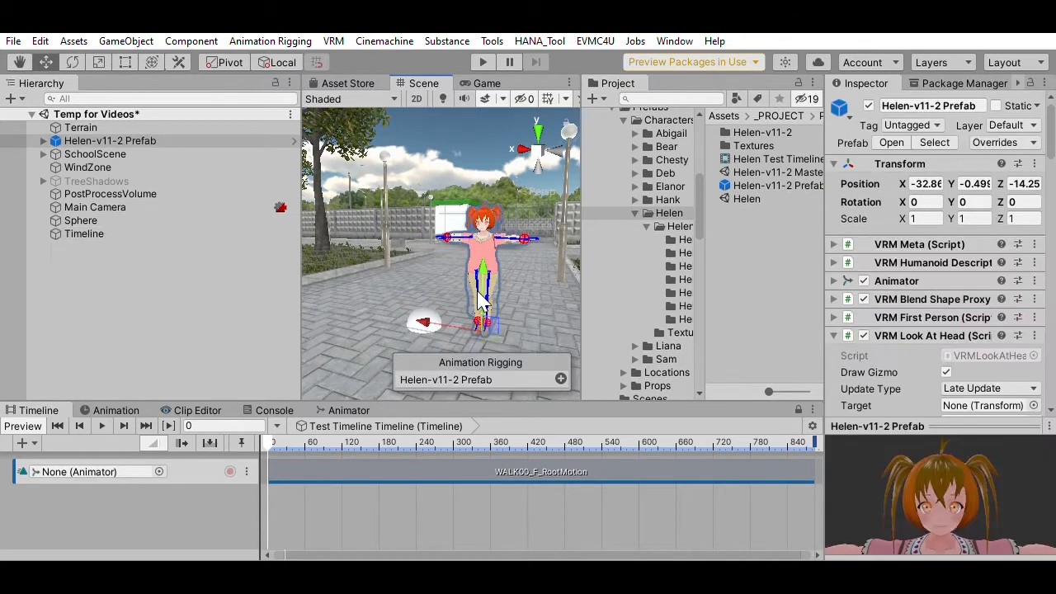
{"action": "left_click", "coordinate": [137, 134]}
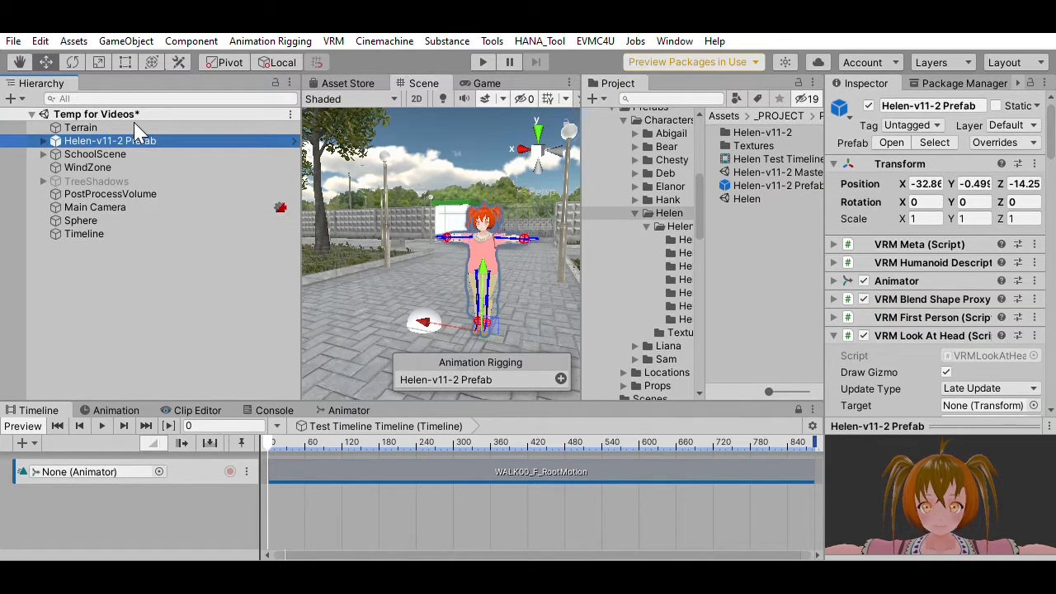
{"action": "left_click_drag", "start_coordinate": [137, 134], "coordinate": [101, 452]}
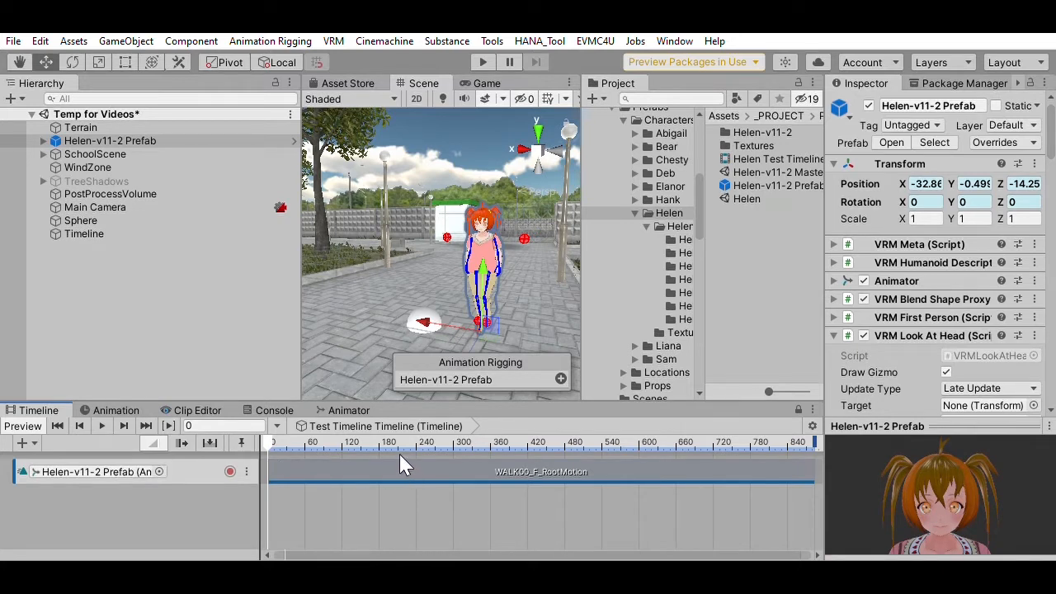
{"action": "mouse_move", "coordinate": [276, 442]}
{"action": "left_mouse_down"}
{"action": "mouse_move", "coordinate": [394, 441]}
{"action": "mouse_move", "coordinate": [272, 441]}
{"action": "left_mouse_up"}
{"action": "scroll", "coordinate": [398, 292], "scroll_direction": "down", "scroll_amount": 5}
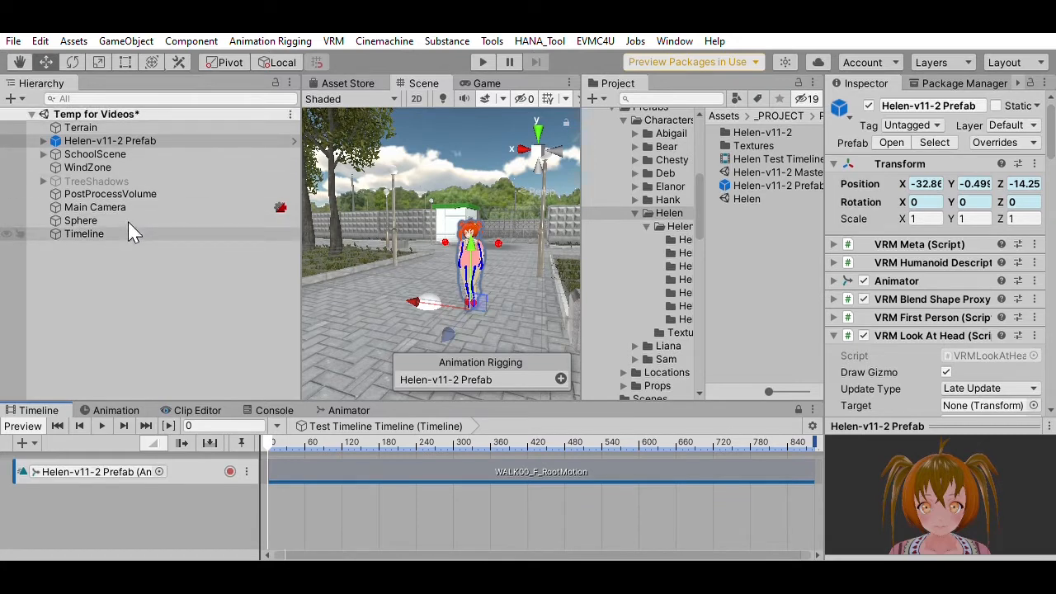
Create a Cinemachine virtual camera and widen the Inspector area that shows its settings.
{"action": "left_click", "coordinate": [385, 40]}
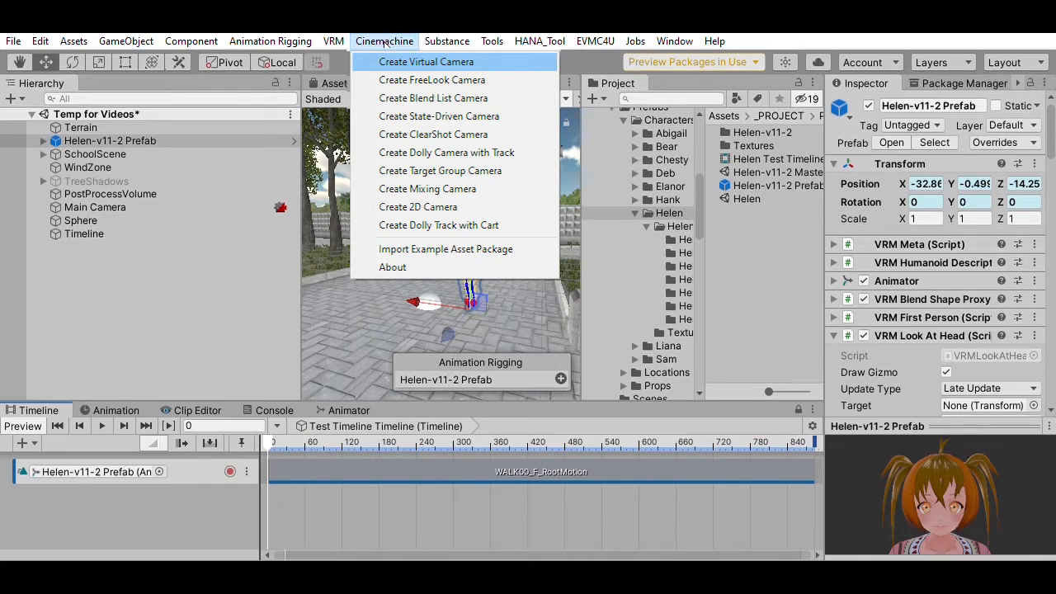
{"action": "left_click", "coordinate": [425, 62]}
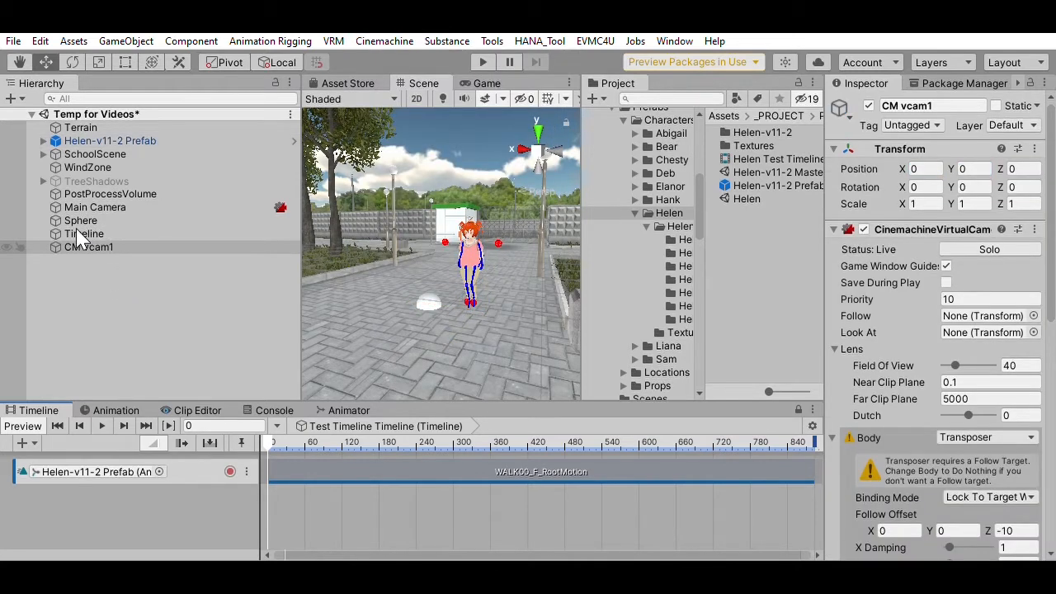
{"action": "left_click", "coordinate": [85, 229]}
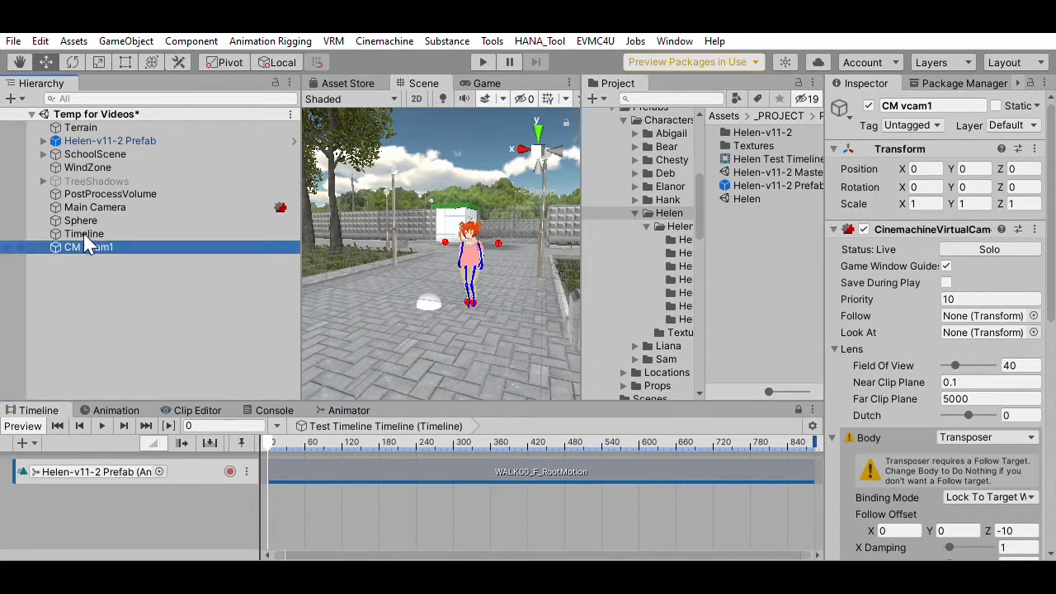
{"action": "left_click_drag", "start_coordinate": [828, 266], "coordinate": [717, 254]}
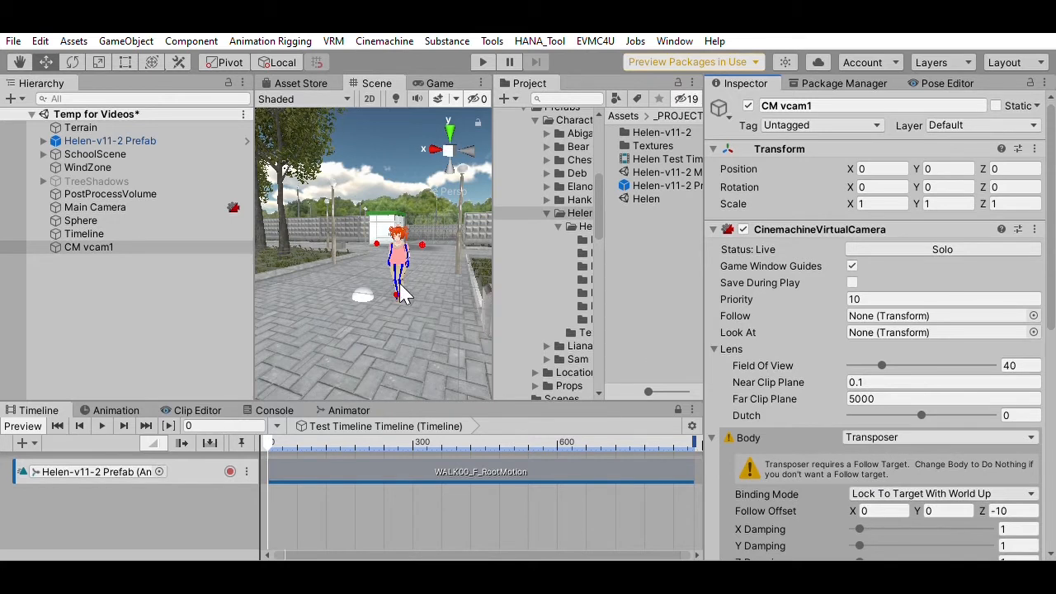
Assign the Helen-v11-2 Eyes Stable Target from the prefab's Root as both Follow and Look At target of CM vcam1.
{"action": "left_click", "coordinate": [44, 140]}
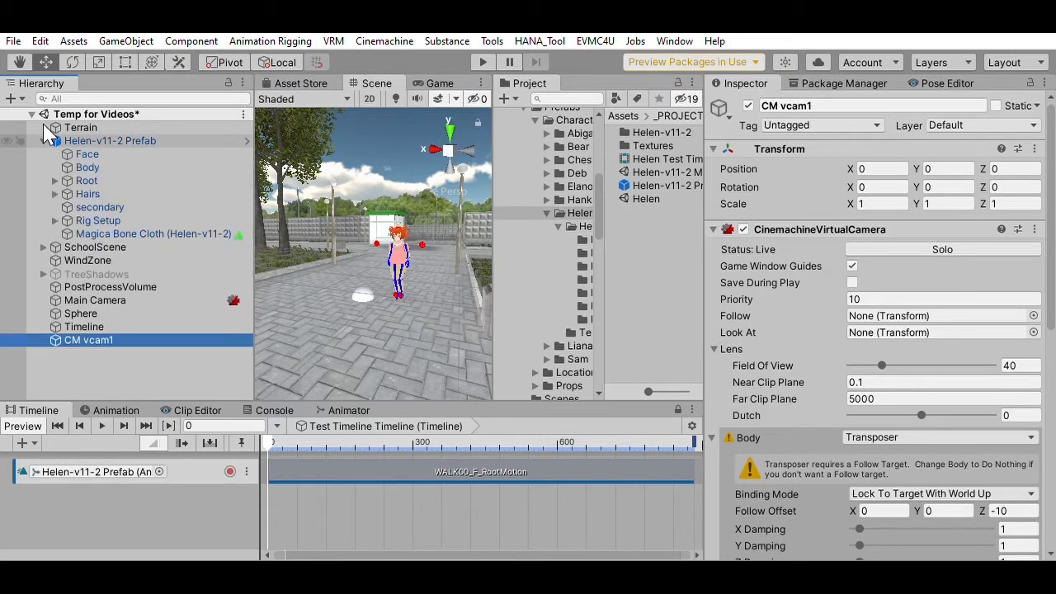
{"action": "left_click", "coordinate": [55, 180]}
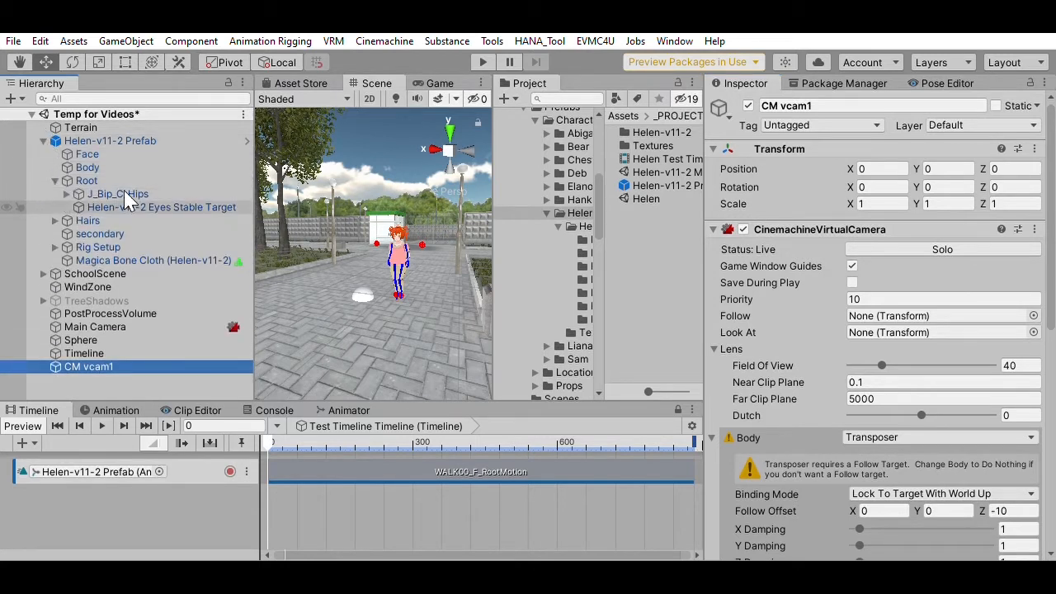
{"action": "left_click", "coordinate": [156, 207]}
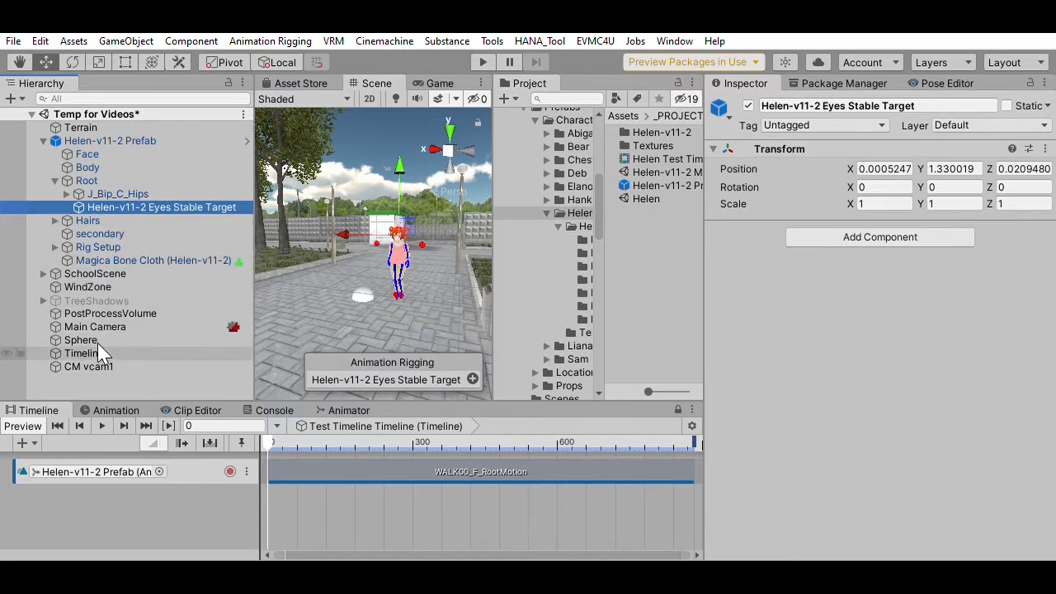
{"action": "left_click", "coordinate": [95, 365]}
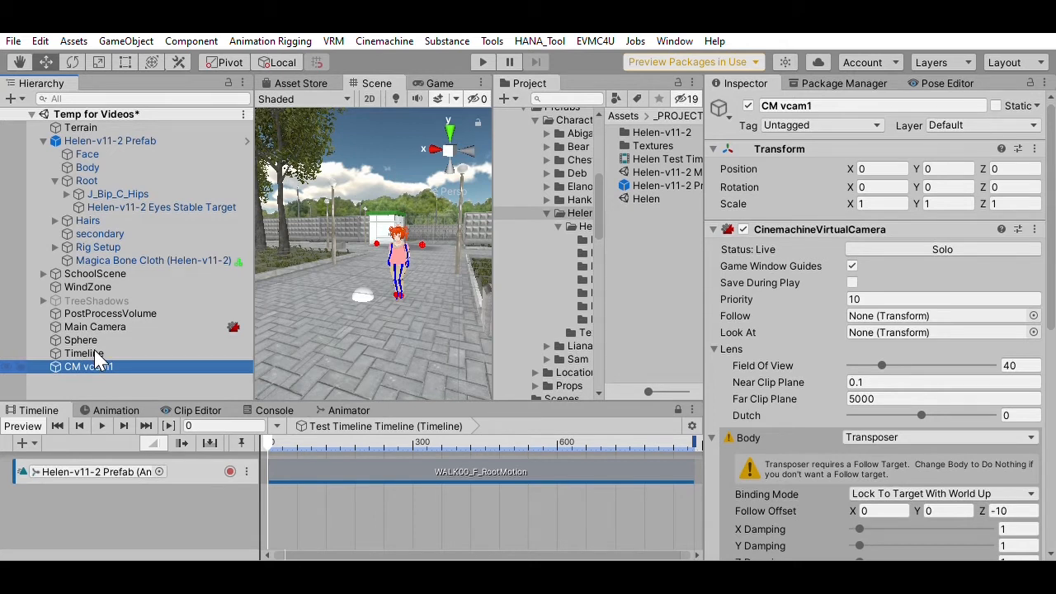
{"action": "left_click_drag", "start_coordinate": [124, 206], "coordinate": [867, 315]}
{"action": "left_click_drag", "start_coordinate": [153, 205], "coordinate": [884, 336]}
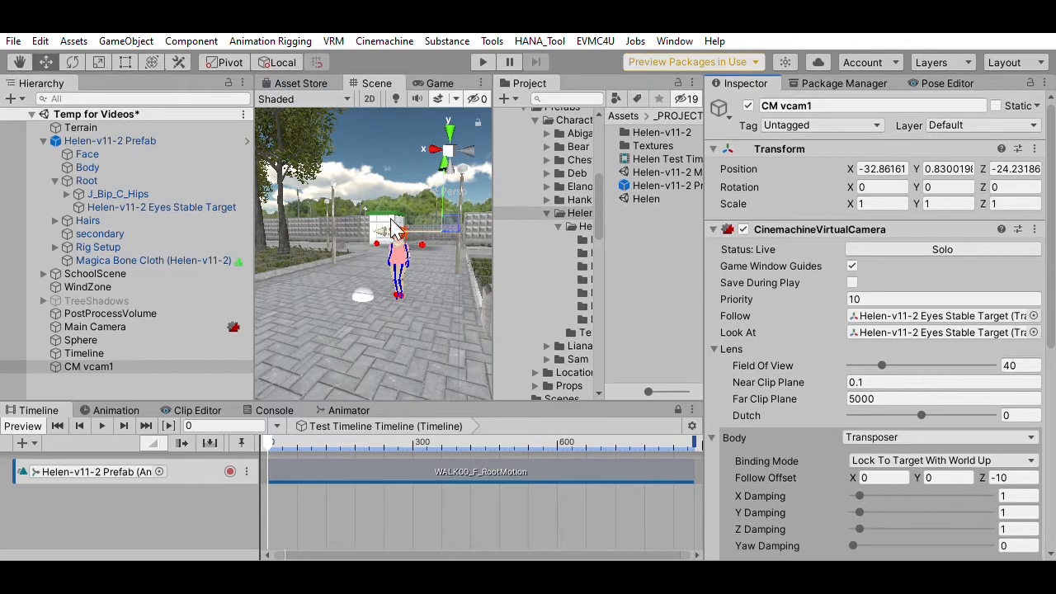
Try a Z follow offset of 3 for CM vcam1 and check the framing in the Main Camera preview.
{"action": "scroll", "coordinate": [758, 340], "scroll_direction": "down", "scroll_amount": 3}
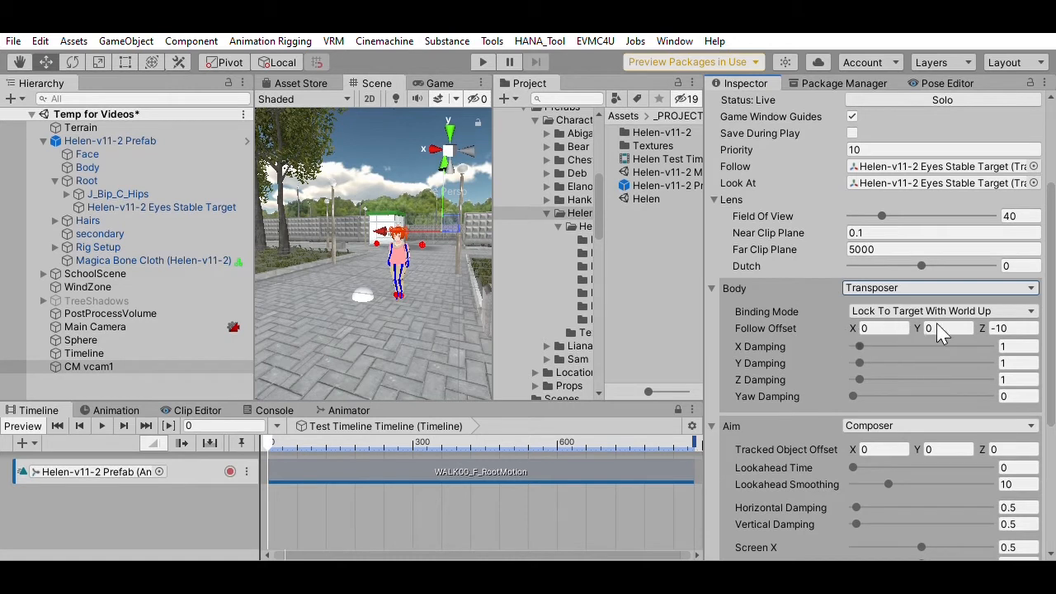
{"action": "left_click", "coordinate": [1020, 327]}
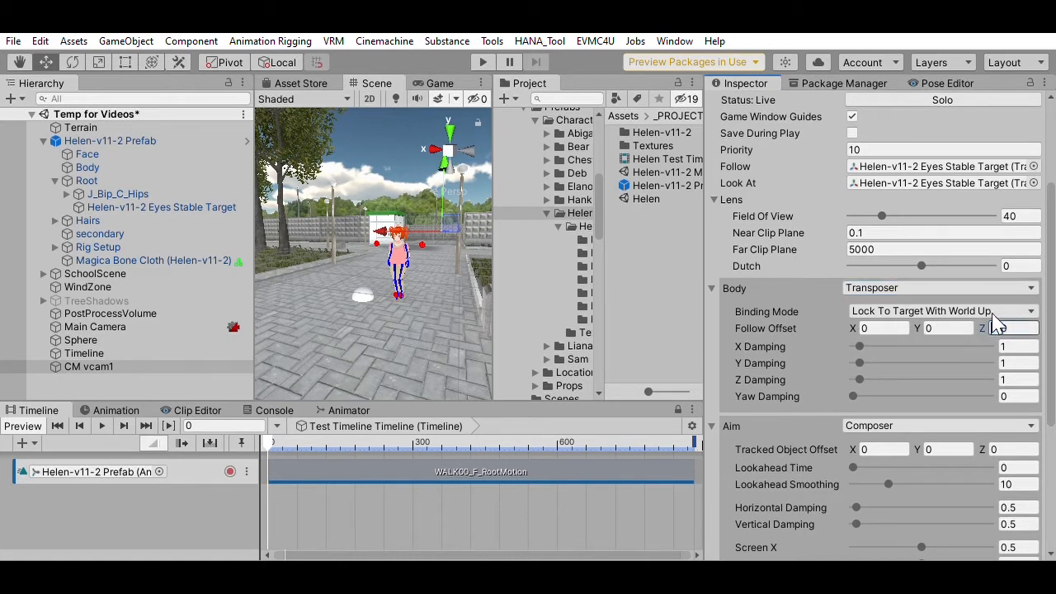
{"action": "left_click_drag", "start_coordinate": [1023, 326], "coordinate": [990, 313]}
{"action": "type", "text": "3"}
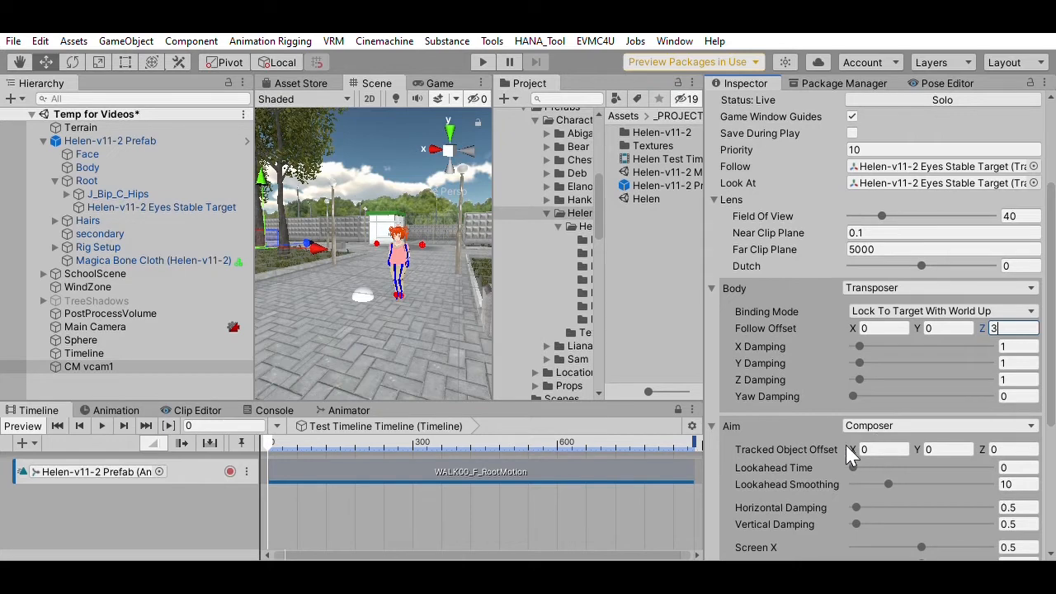
{"action": "left_click", "coordinate": [817, 413]}
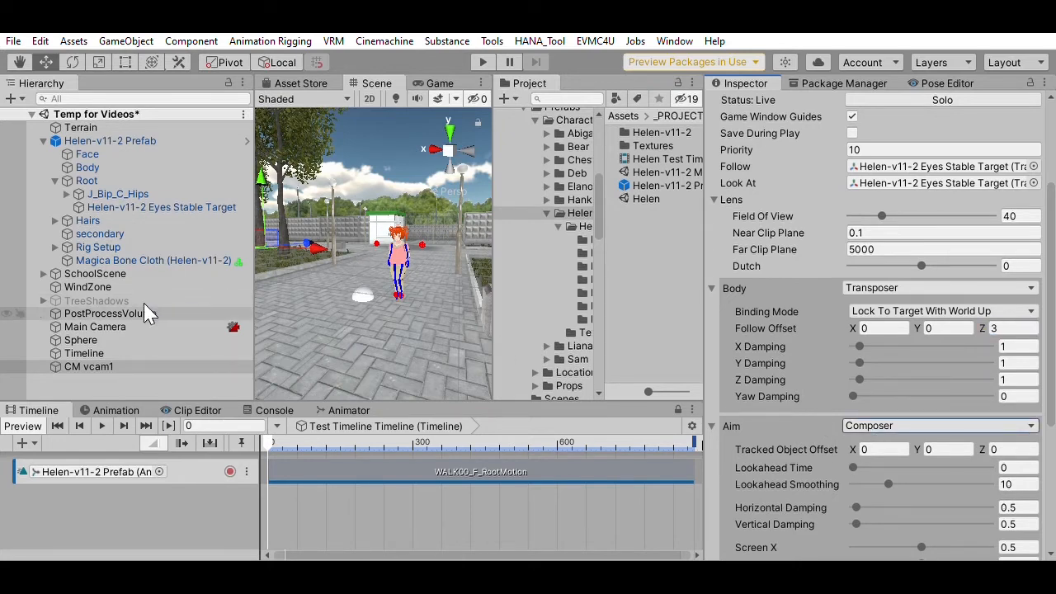
{"action": "left_click", "coordinate": [130, 326]}
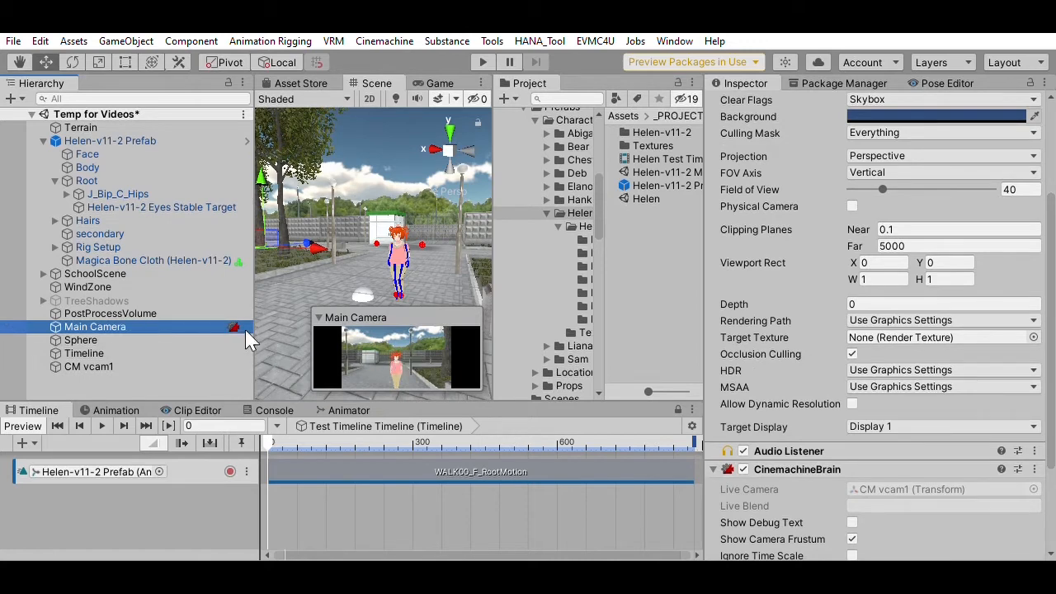
Set the Z follow offset of CM vcam1 to 2 and check the shot in the Game view along the timeline.
{"action": "left_click", "coordinate": [102, 367]}
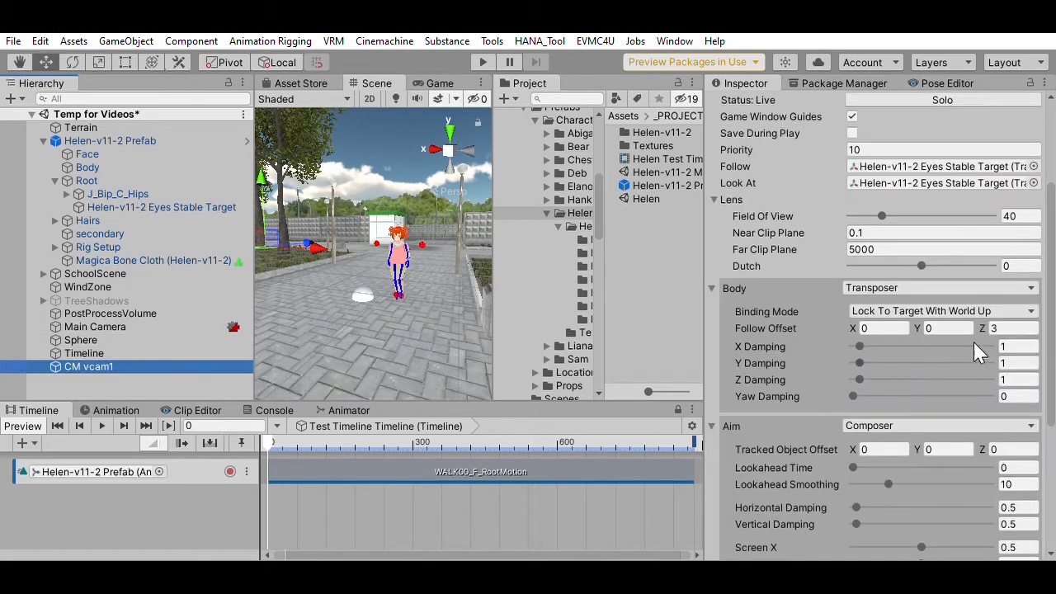
{"action": "left_click", "coordinate": [1014, 327]}
{"action": "type", "text": "2"}
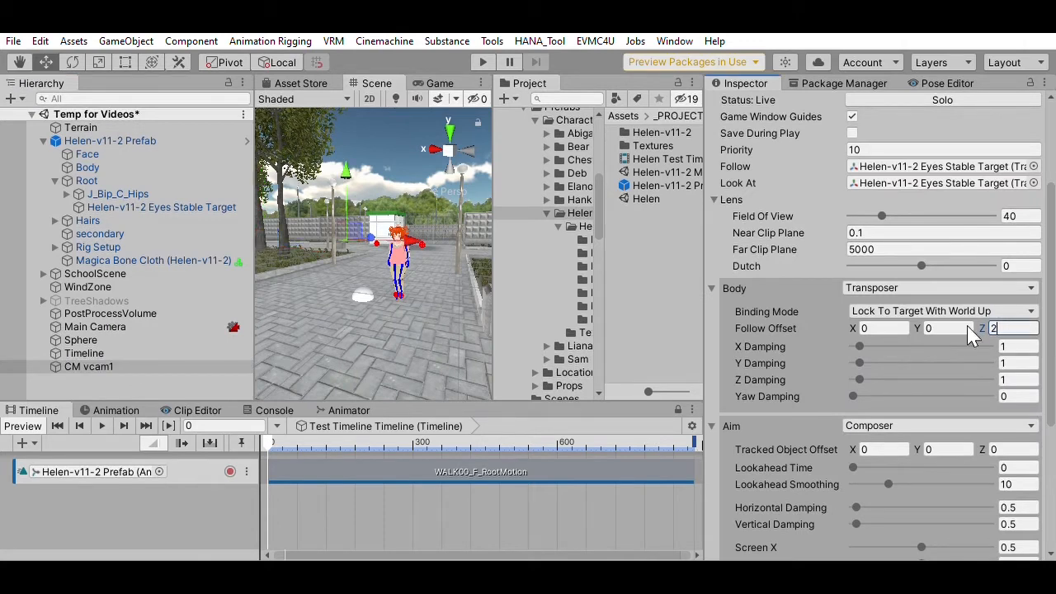
{"action": "left_click", "coordinate": [109, 328]}
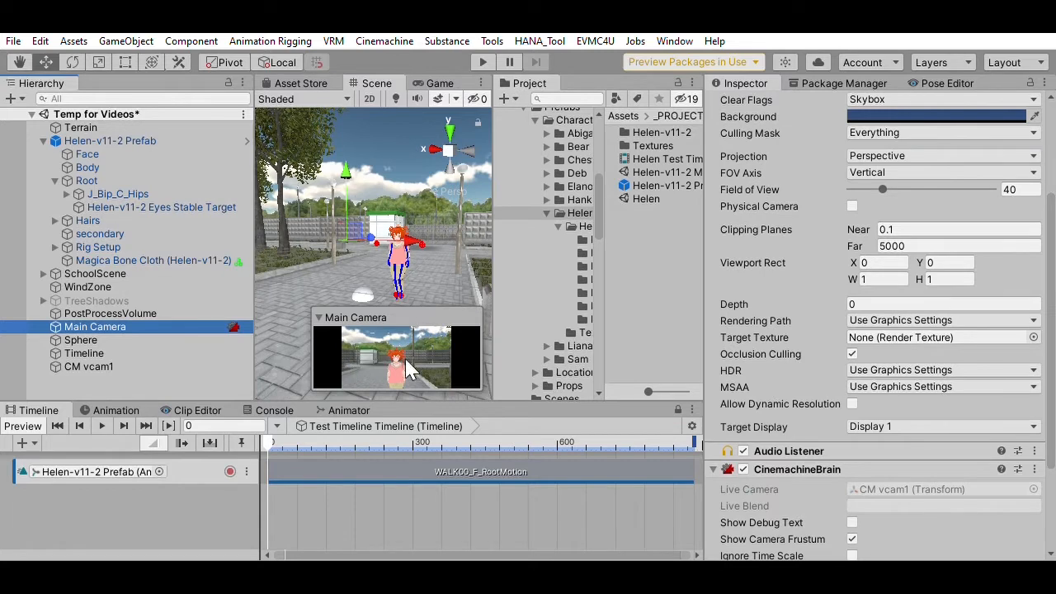
{"action": "left_click", "coordinate": [441, 83]}
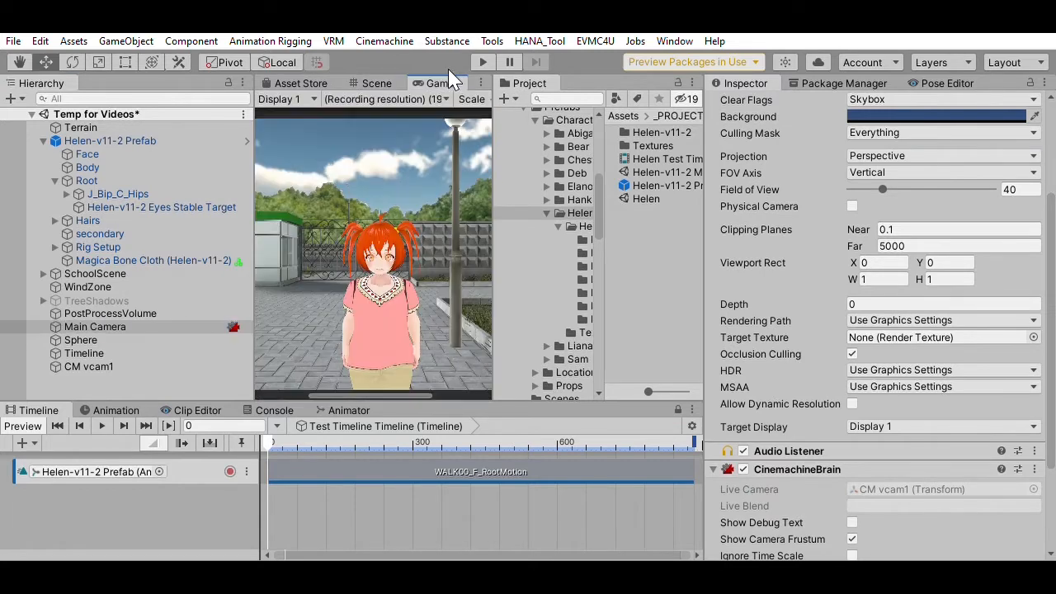
{"action": "left_click", "coordinate": [279, 439]}
{"action": "mouse_move", "coordinate": [279, 439]}
{"action": "left_mouse_down"}
{"action": "mouse_move", "coordinate": [625, 439]}
{"action": "mouse_move", "coordinate": [271, 438]}
{"action": "left_mouse_up"}
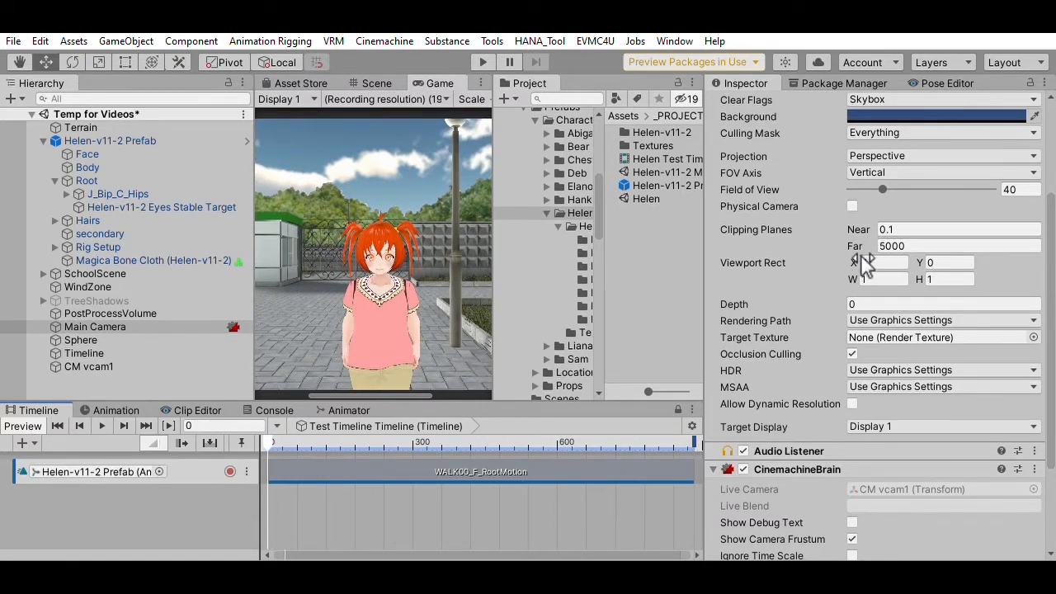
Narrow the field of view of CM vcam1 to 18 and preview the walk by scrubbing the timeline.
{"action": "left_click", "coordinate": [883, 188]}
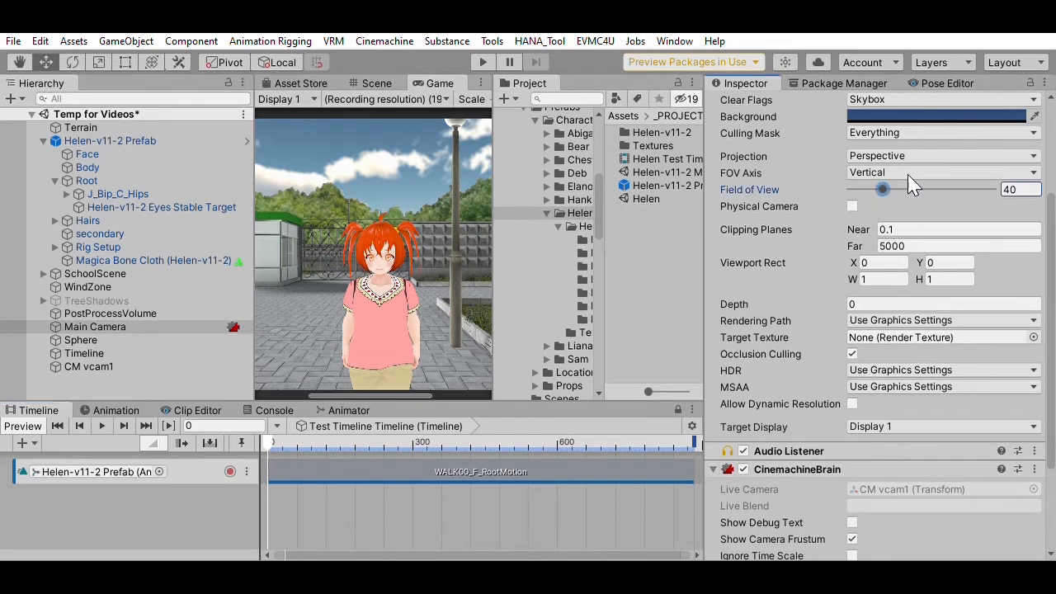
{"action": "left_click", "coordinate": [113, 364]}
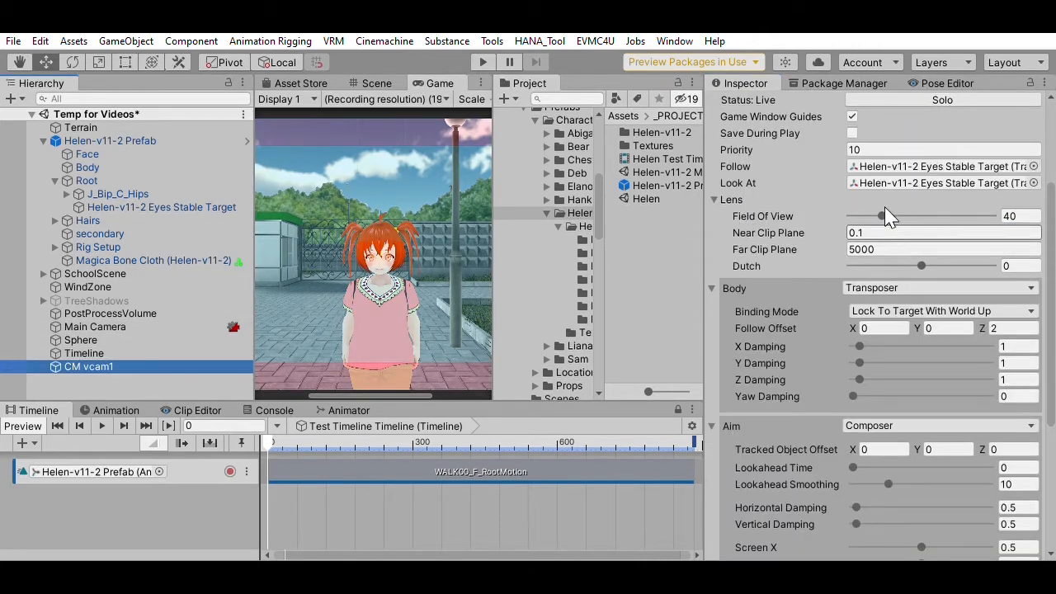
{"action": "mouse_move", "coordinate": [883, 215]}
{"action": "left_mouse_down"}
{"action": "mouse_move", "coordinate": [917, 212]}
{"action": "mouse_move", "coordinate": [871, 212]}
{"action": "left_mouse_up"}
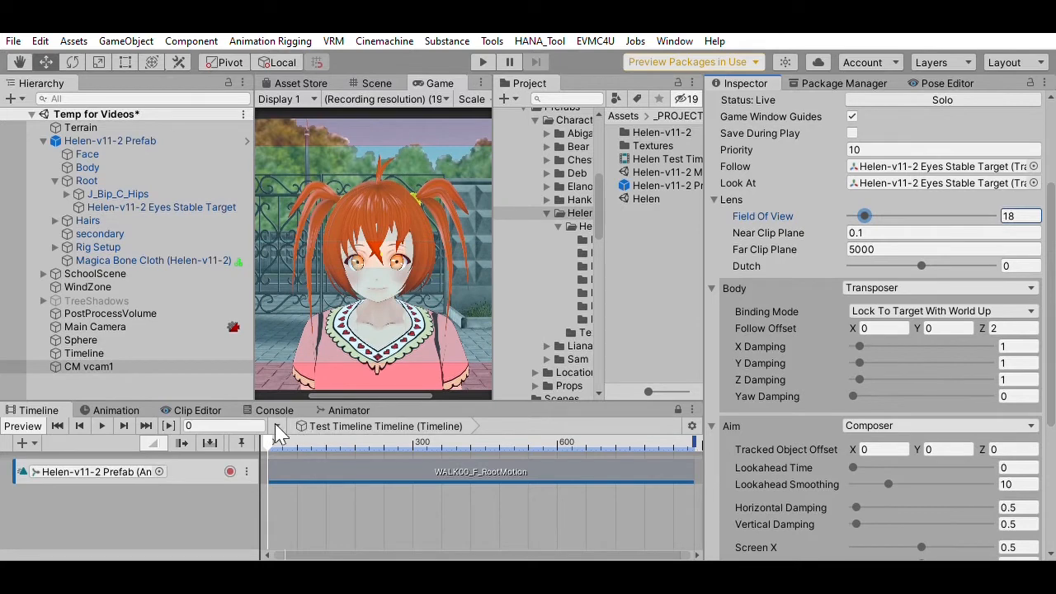
{"action": "left_click_drag", "start_coordinate": [272, 442], "coordinate": [395, 440]}
{"action": "left_click_drag", "start_coordinate": [313, 435], "coordinate": [237, 433]}
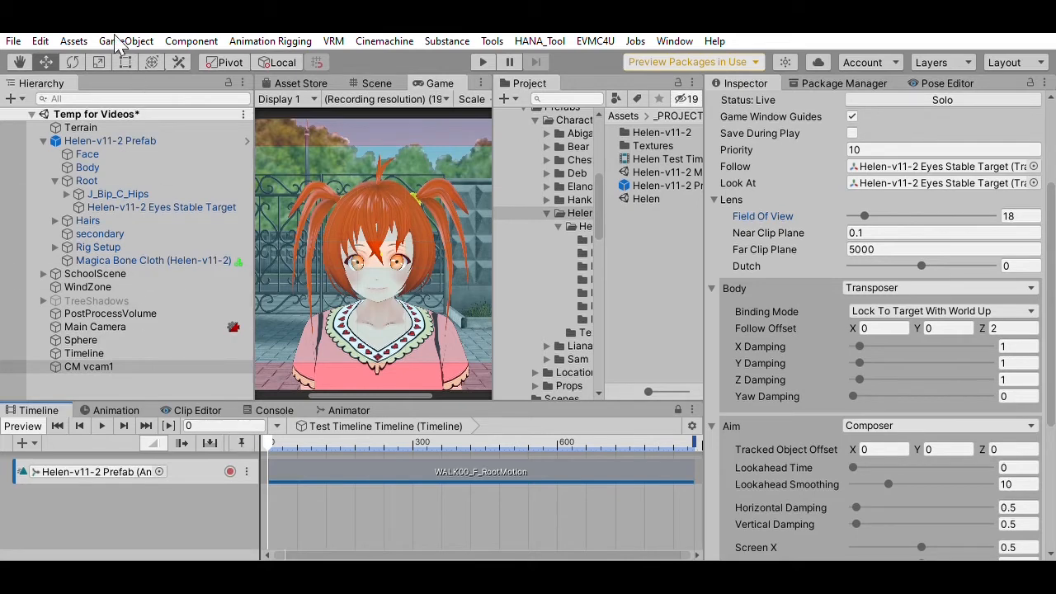
Create a second Cinemachine virtual camera and check its view in the Game view.
{"action": "left_click", "coordinate": [384, 41]}
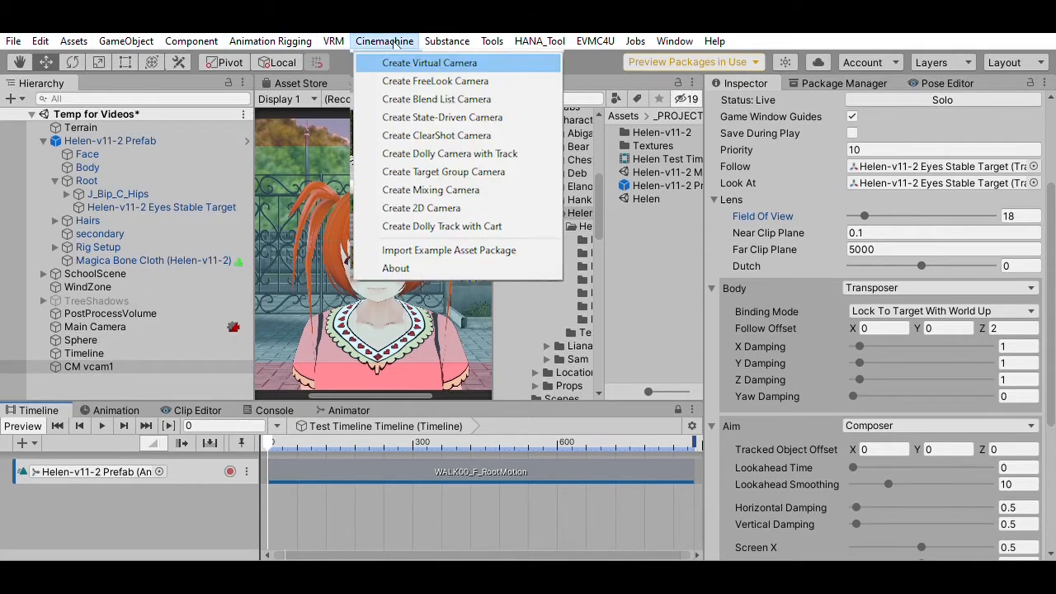
{"action": "key", "text": "Return"}
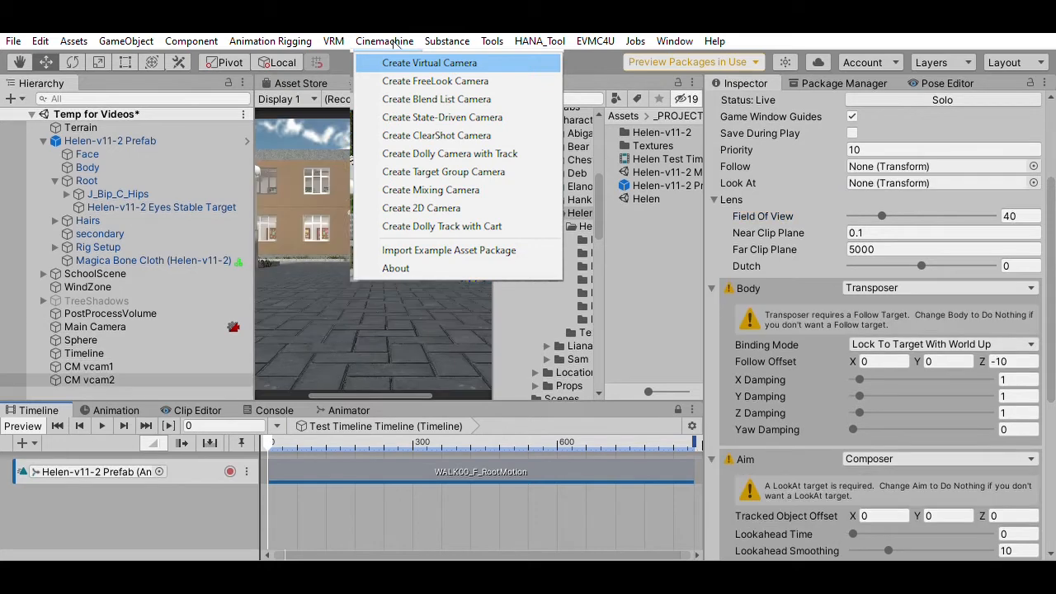
{"action": "left_click", "coordinate": [132, 378]}
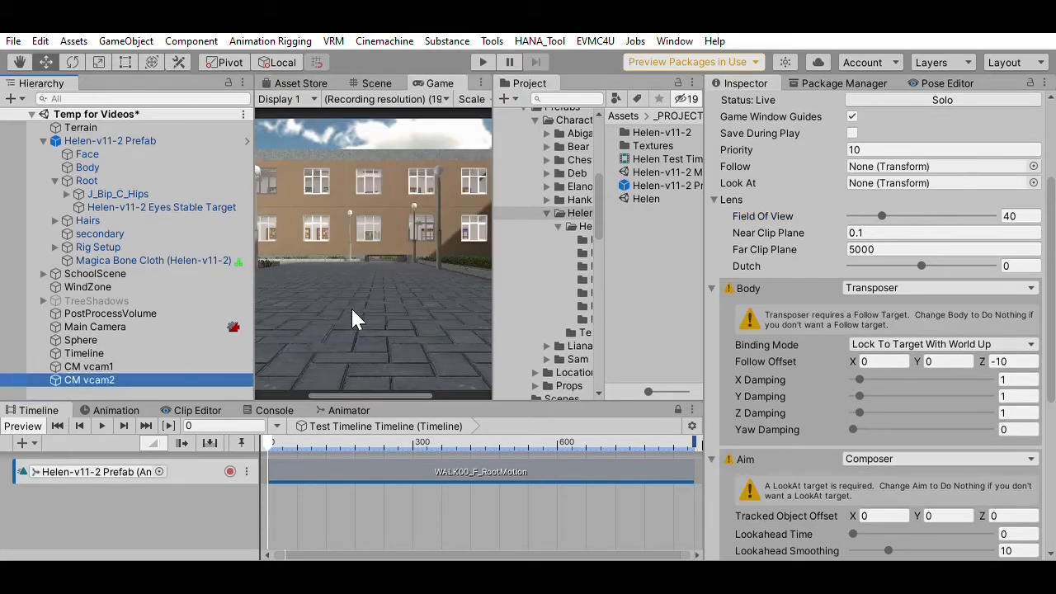
{"action": "left_click", "coordinate": [312, 278]}
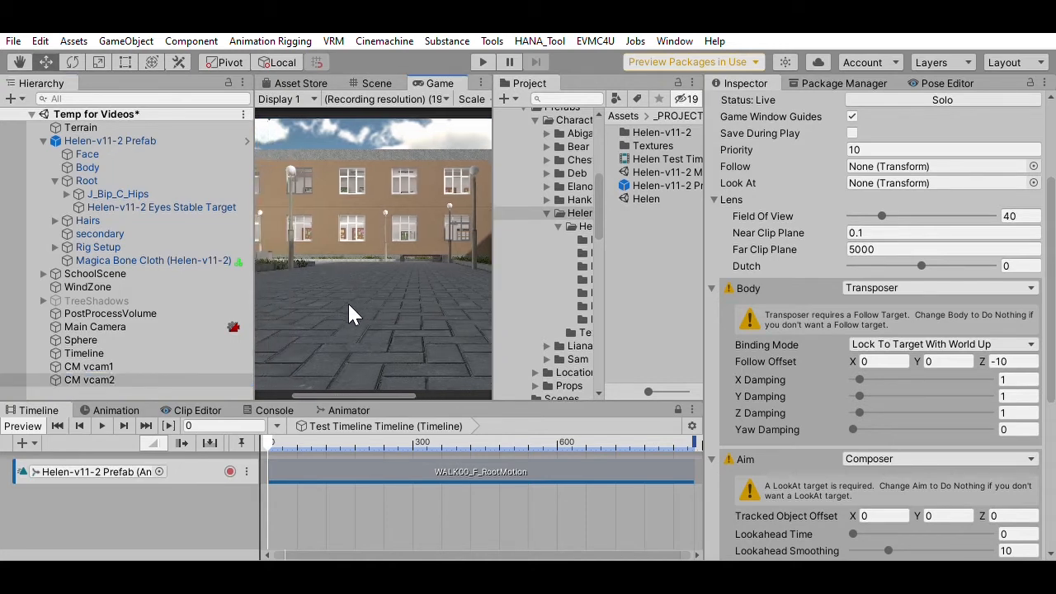
Show the walkway in the Scene view and set the timeline to frame 188 to see where Helen walks.
{"action": "left_click", "coordinate": [376, 83]}
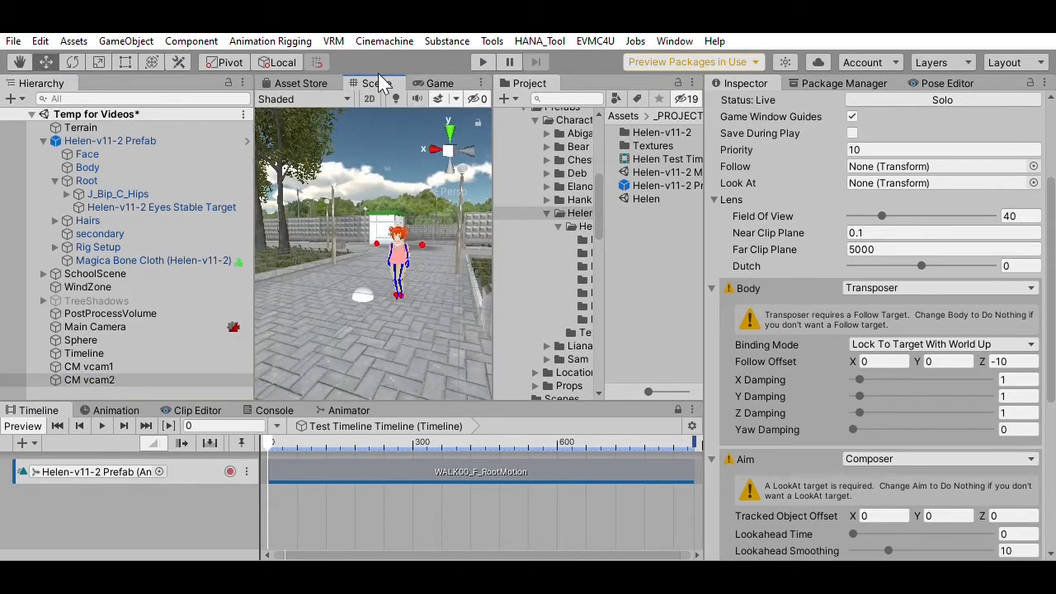
{"action": "middle_click_drag", "start_coordinate": [376, 202], "coordinate": [381, 384]}
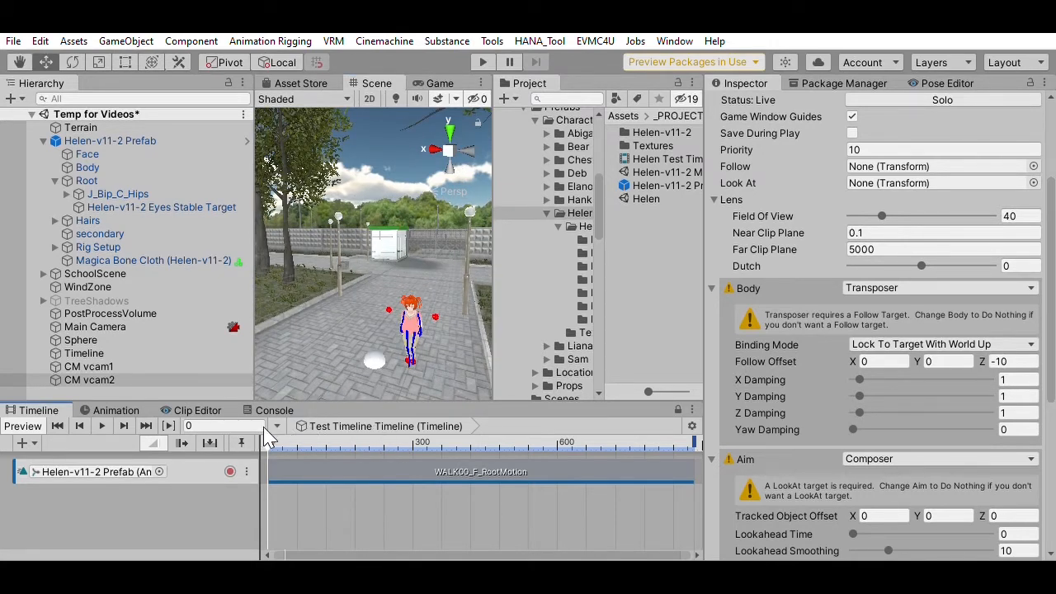
{"action": "left_click_drag", "start_coordinate": [272, 435], "coordinate": [358, 435]}
{"action": "middle_click_drag", "start_coordinate": [384, 290], "coordinate": [386, 251]}
{"action": "scroll", "coordinate": [412, 203], "scroll_direction": "down", "scroll_amount": 6}
Locate CM vcam2 in the scene and move it toward the walkway, to about X -23.04, Z -0.07.
{"action": "left_click", "coordinate": [128, 378]}
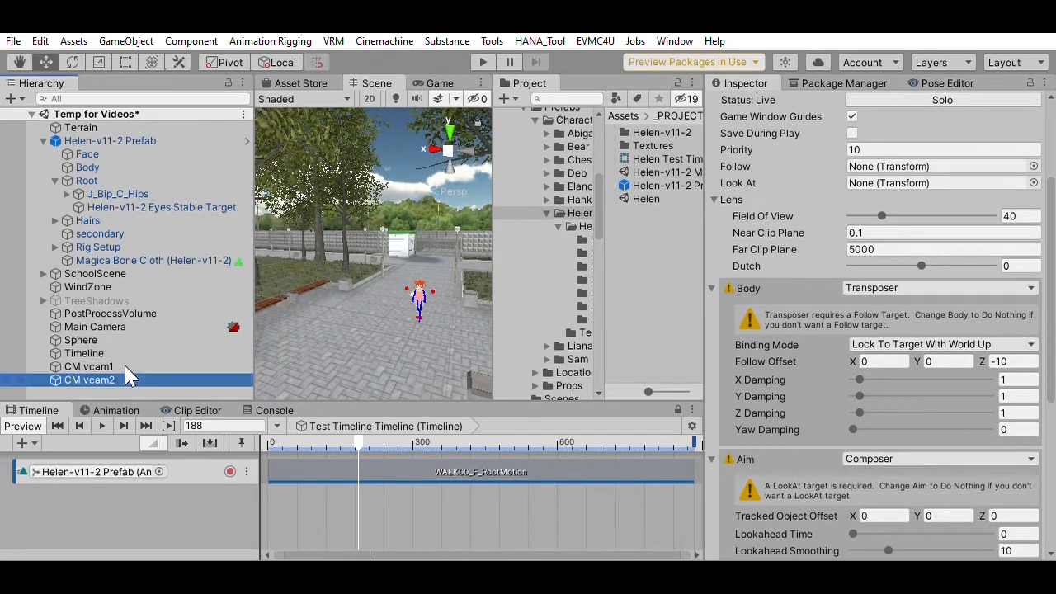
{"action": "scroll", "coordinate": [375, 282], "scroll_direction": "down", "scroll_amount": 3}
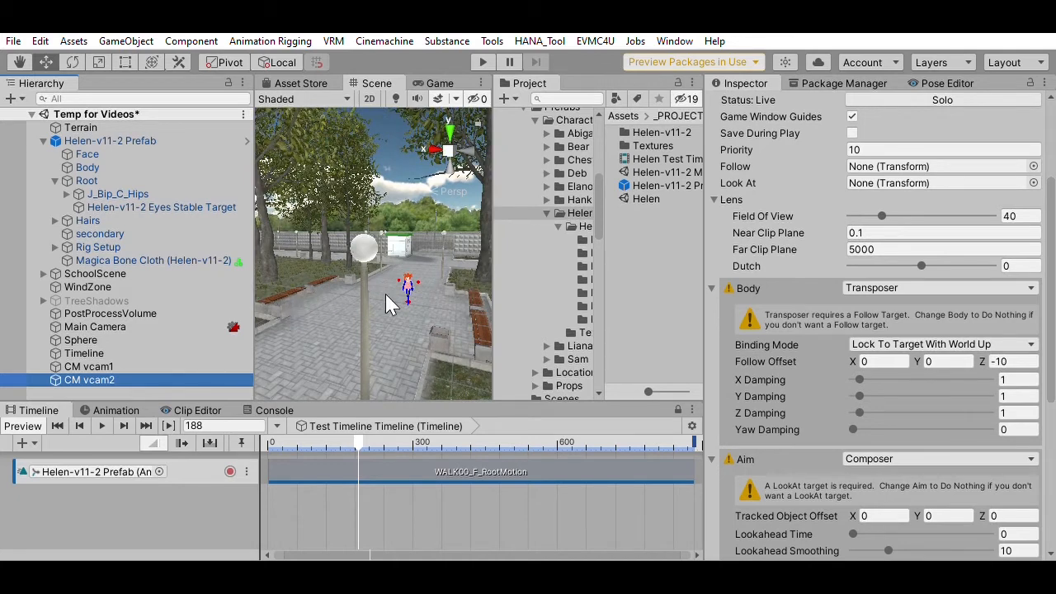
{"action": "scroll", "coordinate": [787, 141], "scroll_direction": "up", "scroll_amount": 3}
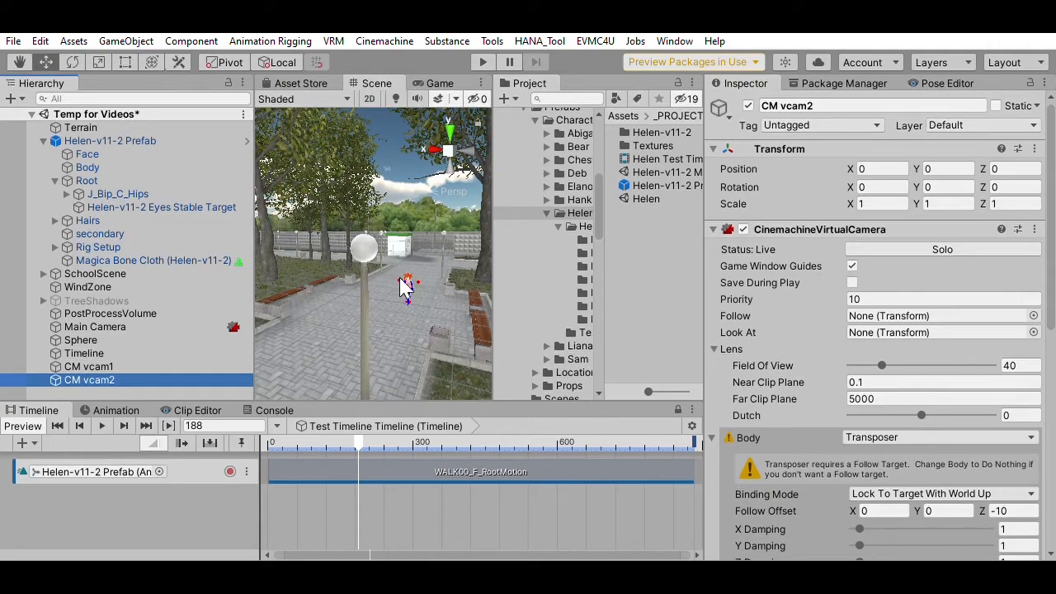
{"action": "scroll", "coordinate": [290, 305], "scroll_direction": "down", "scroll_amount": 2}
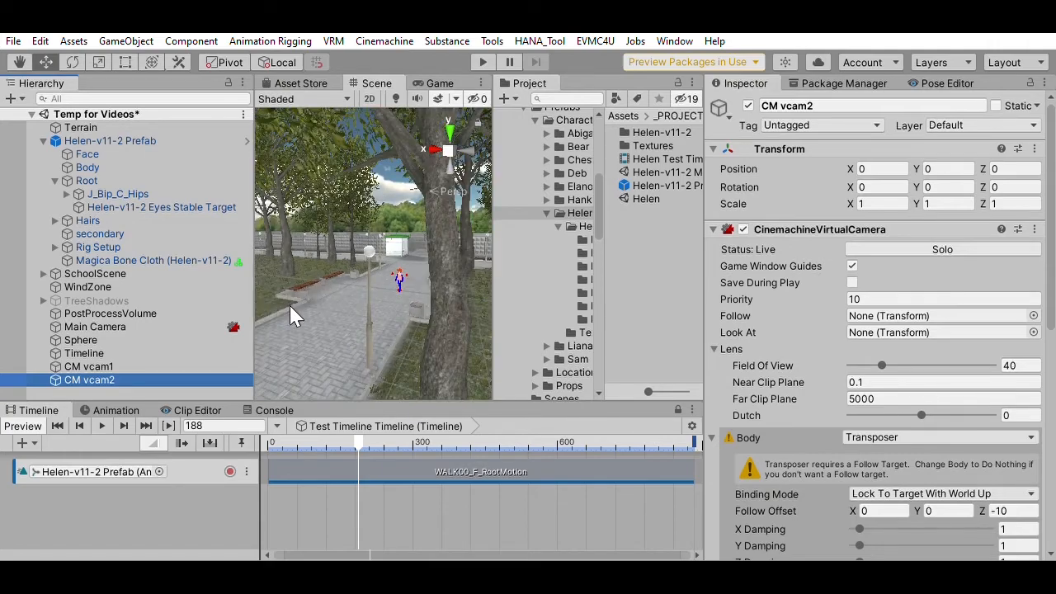
{"action": "middle_click_drag", "start_coordinate": [300, 285], "coordinate": [495, 316]}
{"action": "key", "text": "f"}
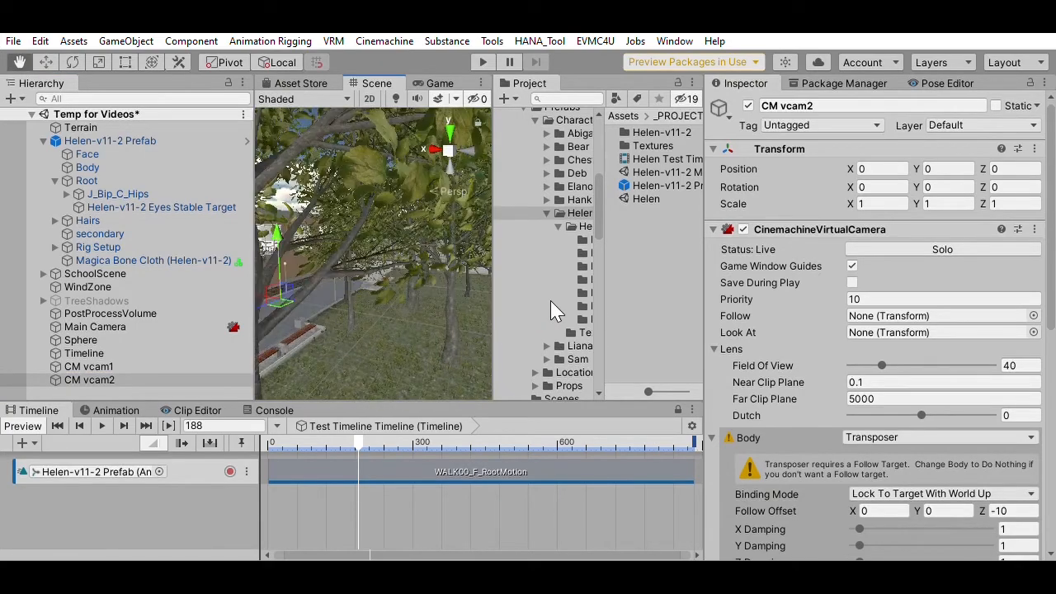
{"action": "key", "text": "w"}
{"action": "left_click_drag", "start_coordinate": [334, 304], "coordinate": [505, 329]}
Place CM vcam2 above the walkway near Helen, at about X -31.45, Y 2.09, Z -7.17.
{"action": "middle_click_drag", "start_coordinate": [450, 300], "coordinate": [271, 264]}
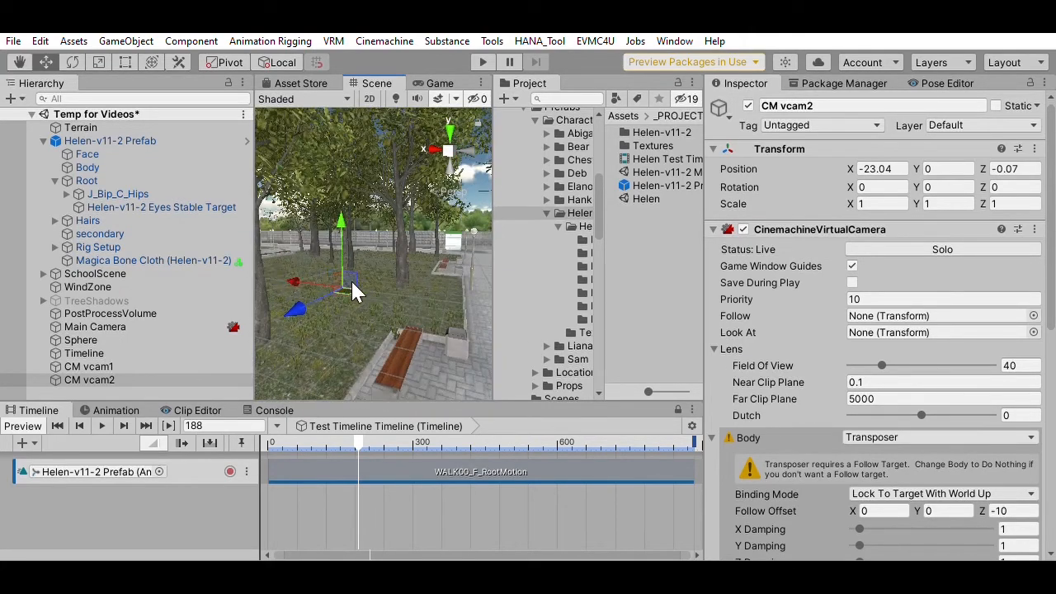
{"action": "left_click_drag", "start_coordinate": [346, 285], "coordinate": [510, 292]}
{"action": "middle_click_drag", "start_coordinate": [510, 292], "coordinate": [396, 311]}
{"action": "left_click_drag", "start_coordinate": [368, 272], "coordinate": [403, 225]}
{"action": "middle_click_drag", "start_coordinate": [403, 224], "coordinate": [361, 310]}
{"action": "left_click_drag", "start_coordinate": [360, 309], "coordinate": [353, 317]}
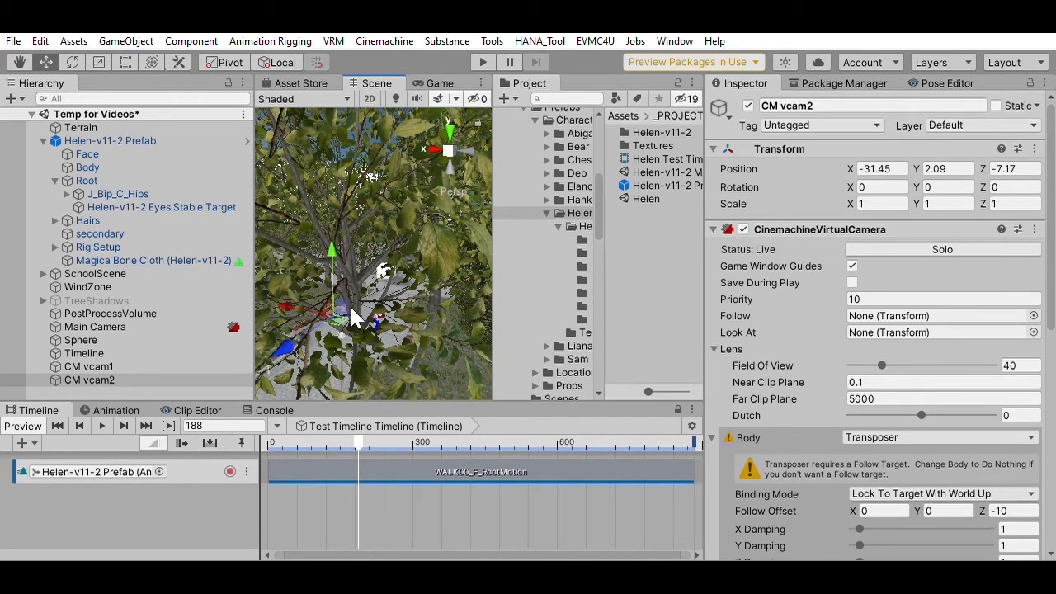
Set the Body of CM vcam2 to Do nothing and assign Helen-v11-2 Eyes Stable Target as its Look At target.
{"action": "left_click", "coordinate": [137, 377]}
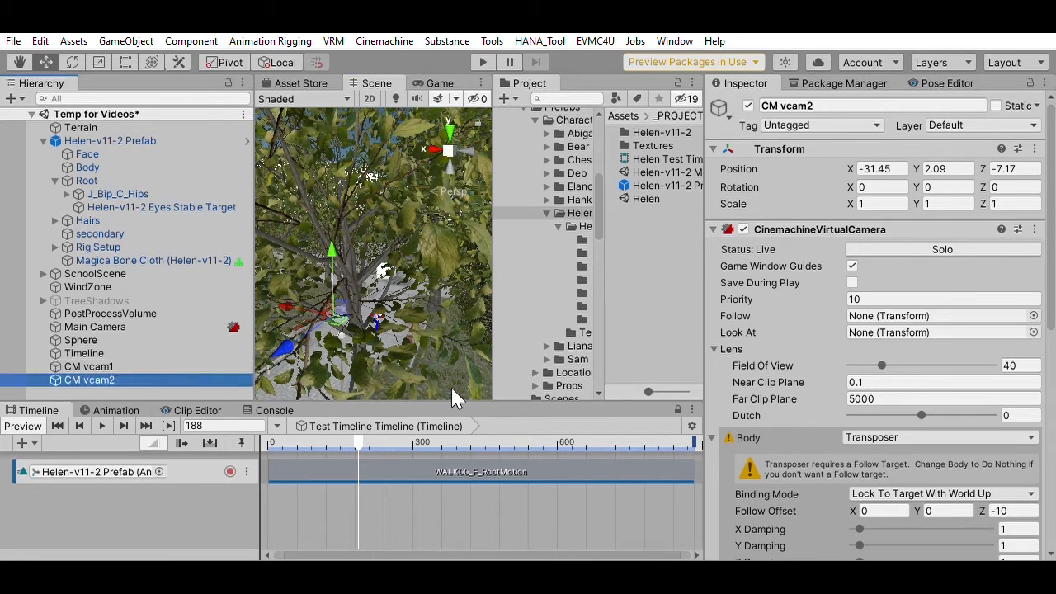
{"action": "left_click", "coordinate": [891, 436]}
{"action": "left_click", "coordinate": [862, 451]}
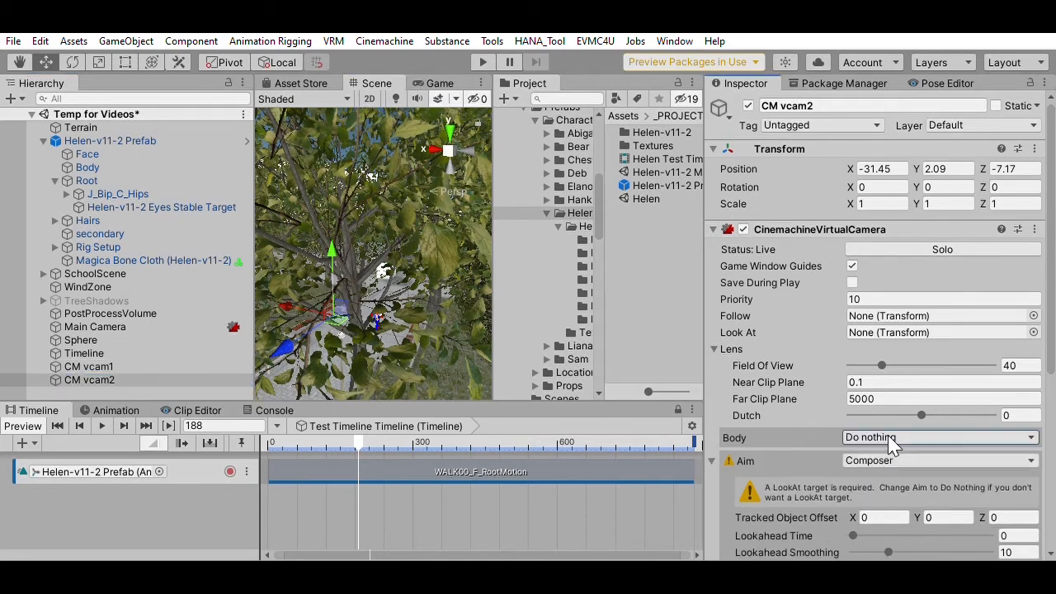
{"action": "left_click", "coordinate": [145, 205]}
{"action": "left_click_drag", "start_coordinate": [145, 199], "coordinate": [863, 338]}
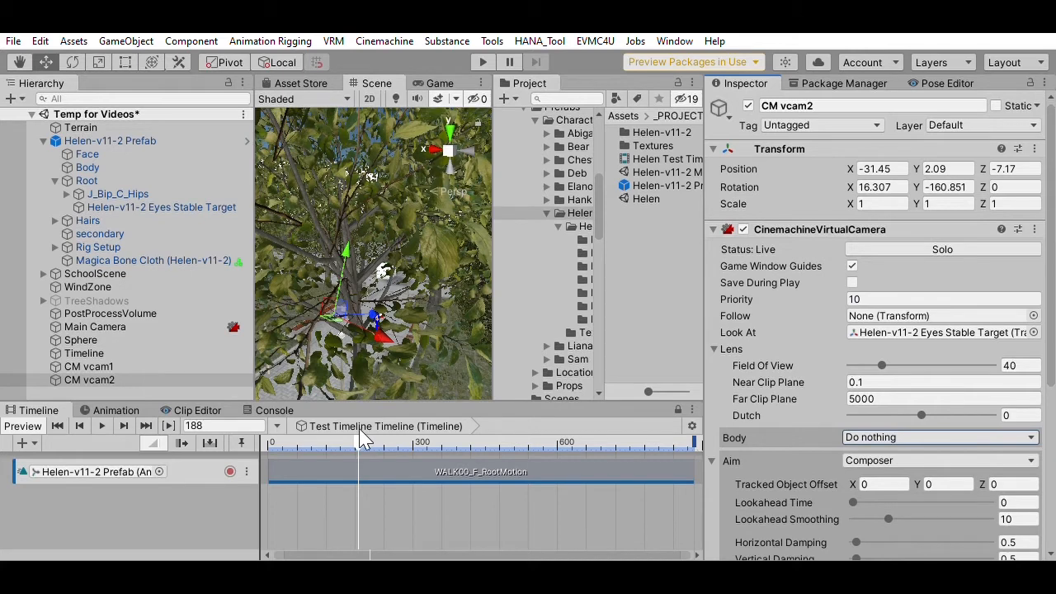
{"action": "left_click", "coordinate": [163, 376]}
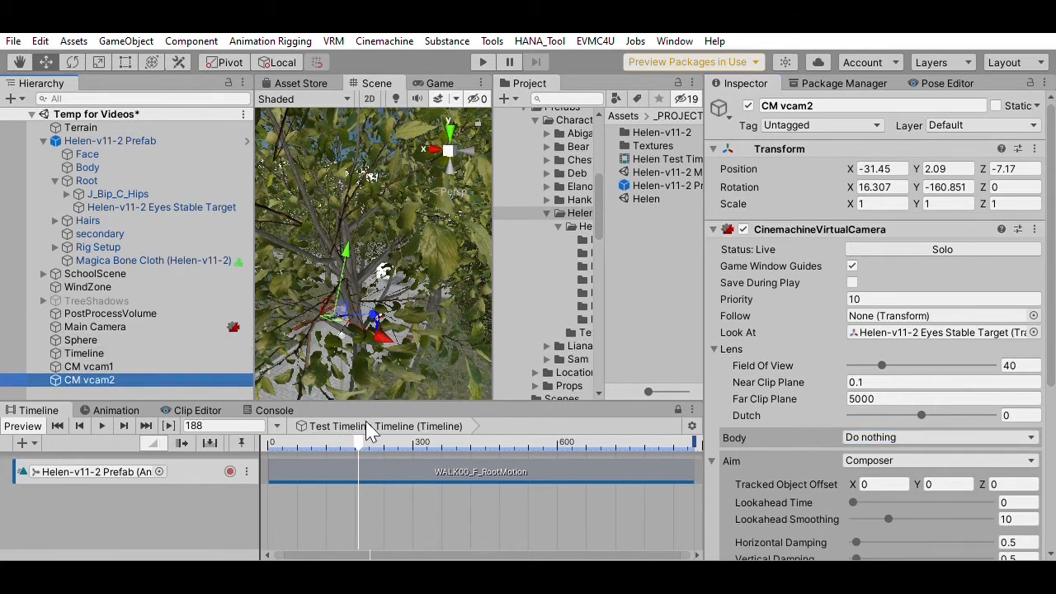
Add a Cinemachine Track to the timeline and bind the Main Camera to it.
{"action": "left_click", "coordinate": [173, 489]}
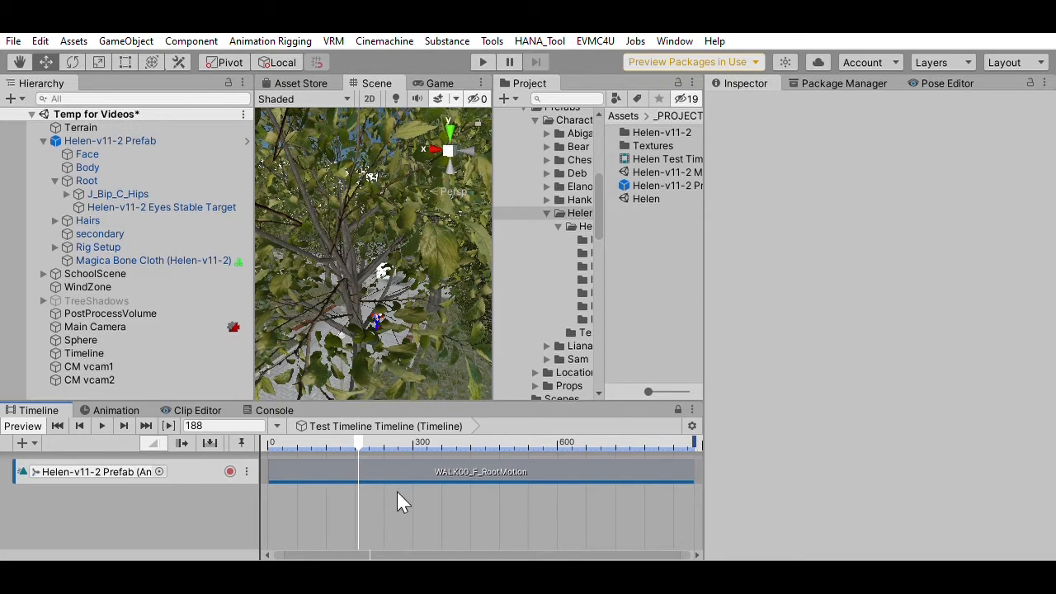
{"action": "right_click", "coordinate": [141, 515]}
{"action": "mouse_move", "coordinate": [240, 504]}
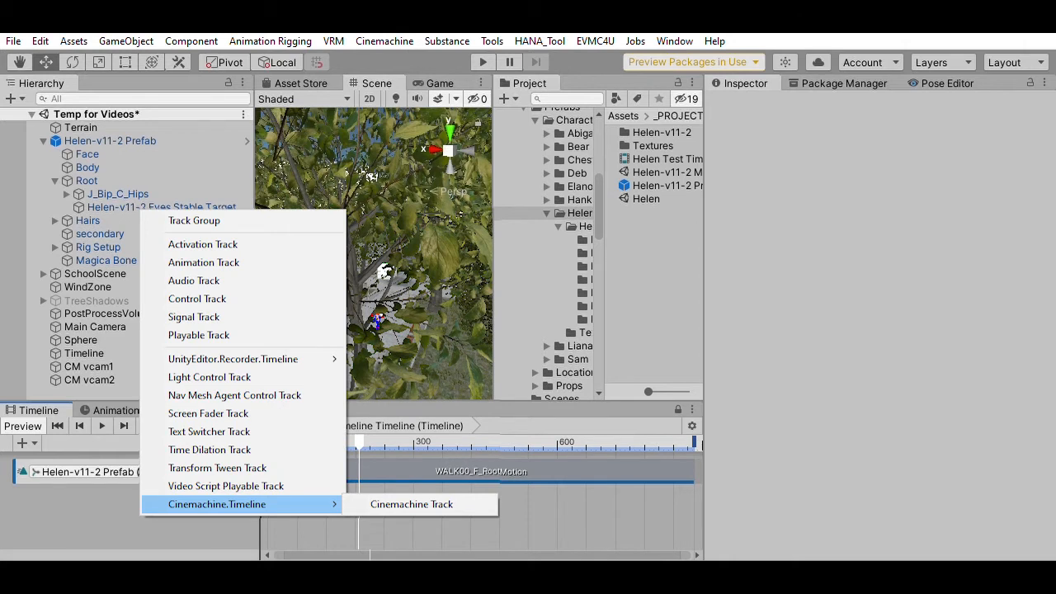
{"action": "left_click", "coordinate": [397, 501]}
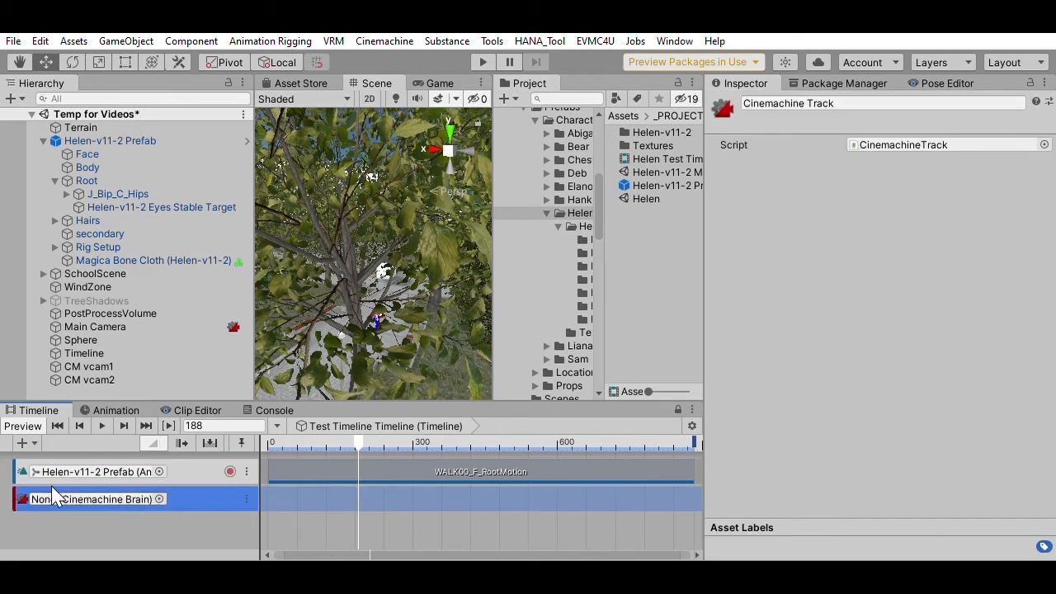
{"action": "left_click_drag", "start_coordinate": [93, 326], "coordinate": [93, 498]}
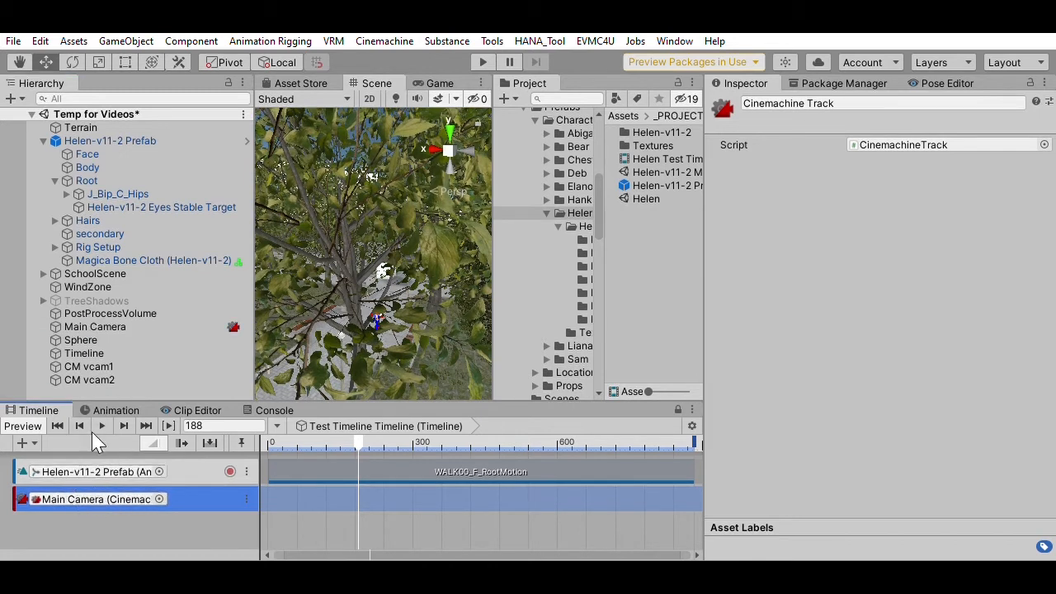
Add CM vcam1 and CM vcam2 shots to the Cinemachine track and overlap them so they blend from frame 219 to 300.
{"action": "left_click_drag", "start_coordinate": [106, 367], "coordinate": [333, 494]}
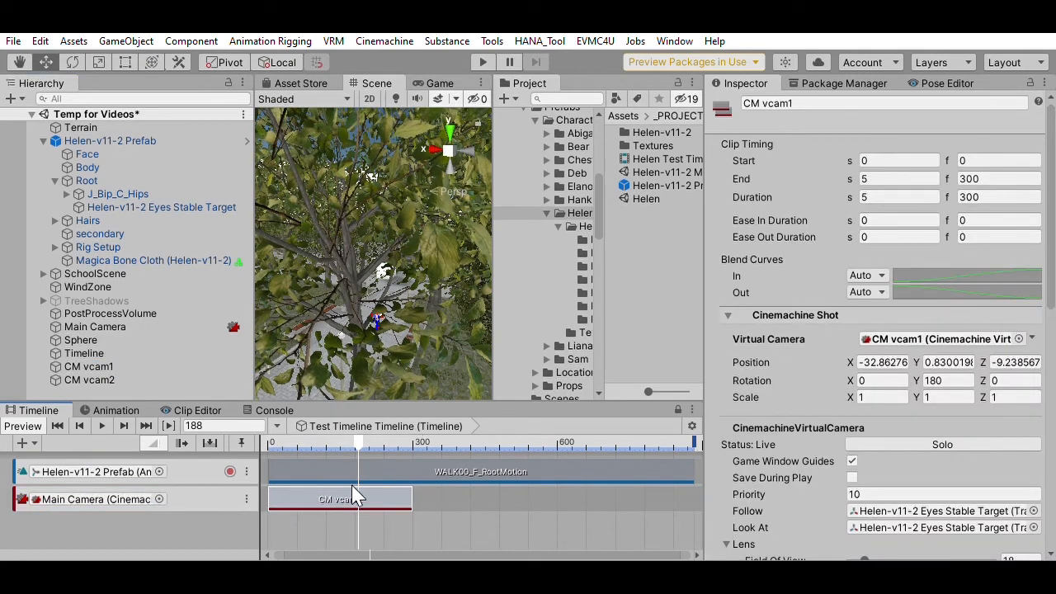
{"action": "left_click_drag", "start_coordinate": [90, 380], "coordinate": [439, 490]}
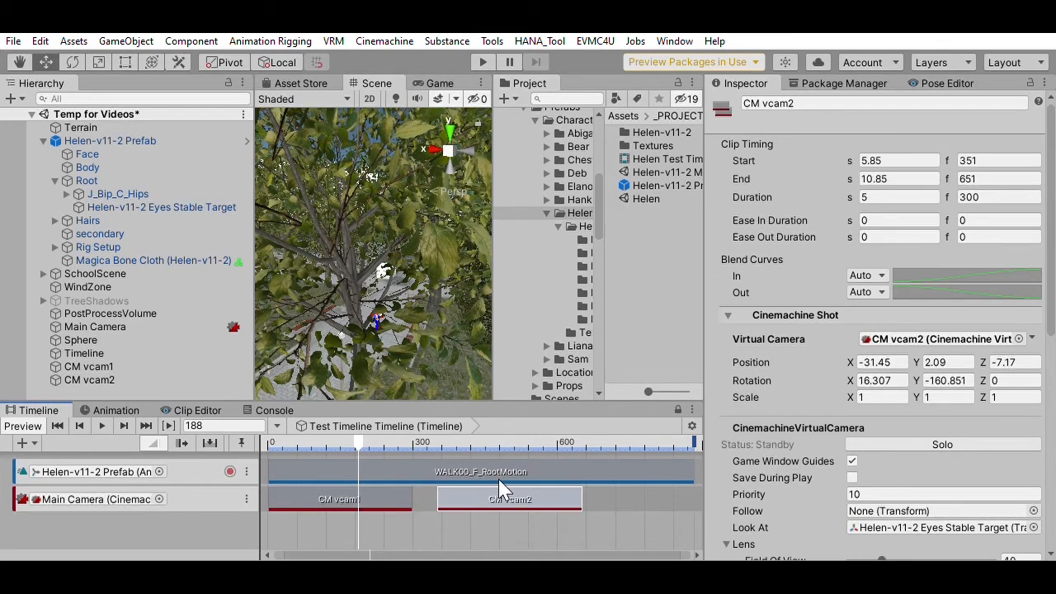
{"action": "left_click_drag", "start_coordinate": [514, 488], "coordinate": [468, 493]}
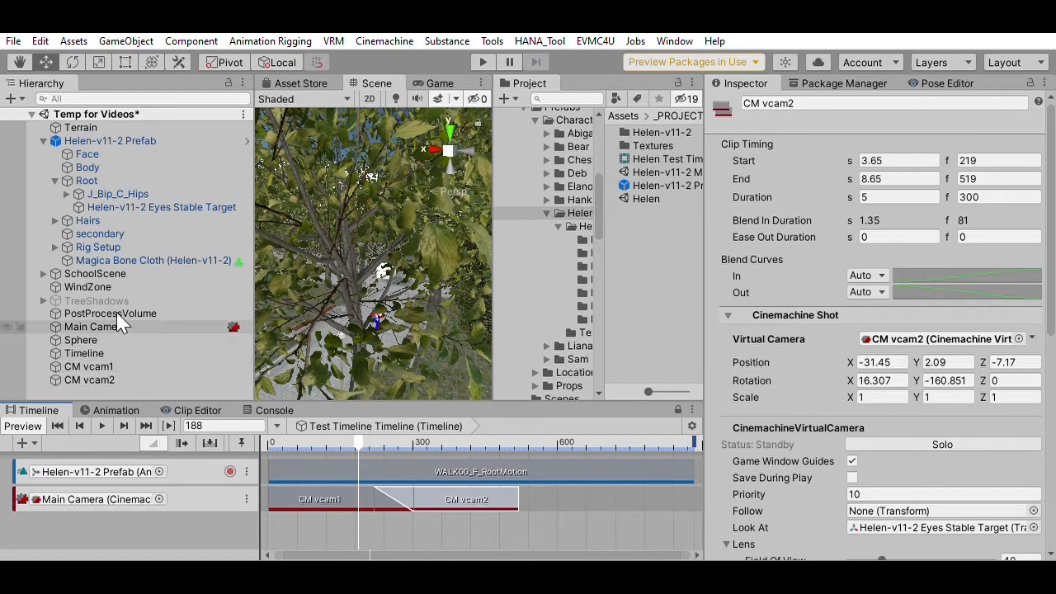
Play the timeline from frame 0 and check the transition between the two shots in the Main Camera preview.
{"action": "left_click", "coordinate": [135, 330]}
{"action": "left_click_drag", "start_coordinate": [359, 443], "coordinate": [255, 423]}
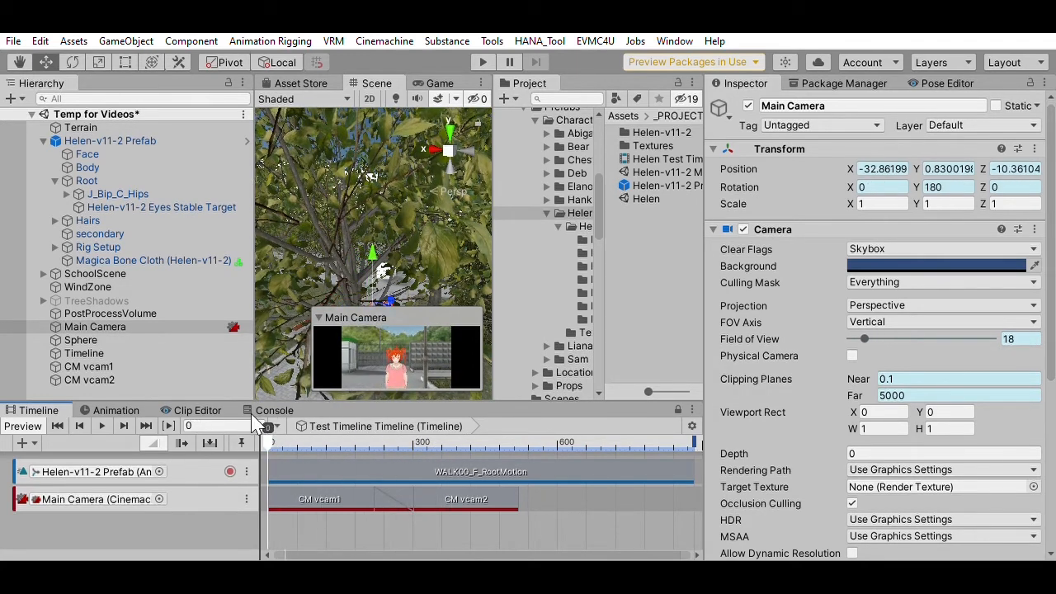
{"action": "left_click", "coordinate": [102, 426]}
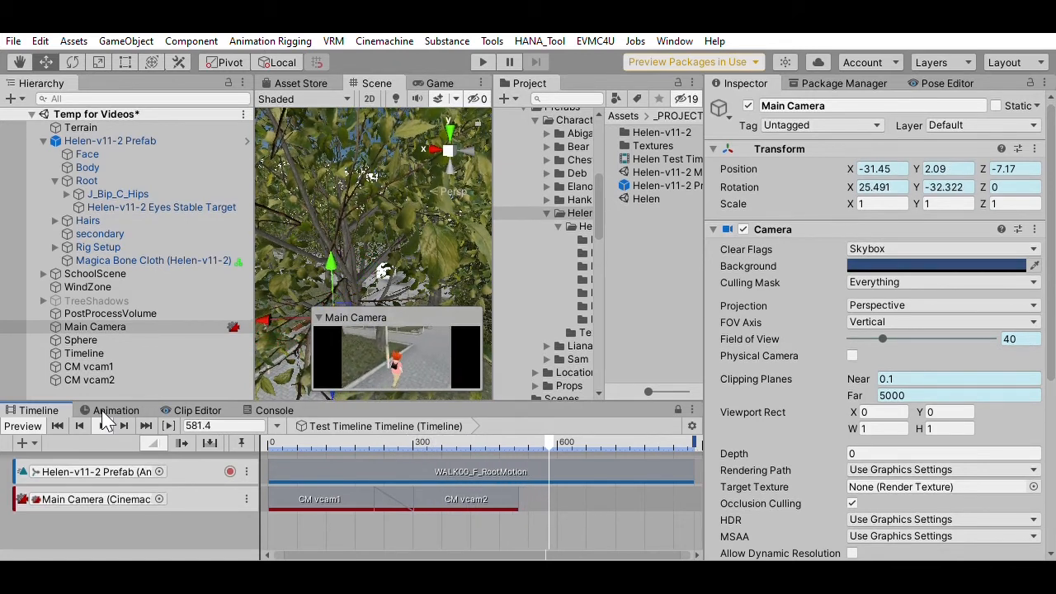
{"action": "left_click", "coordinate": [101, 425]}
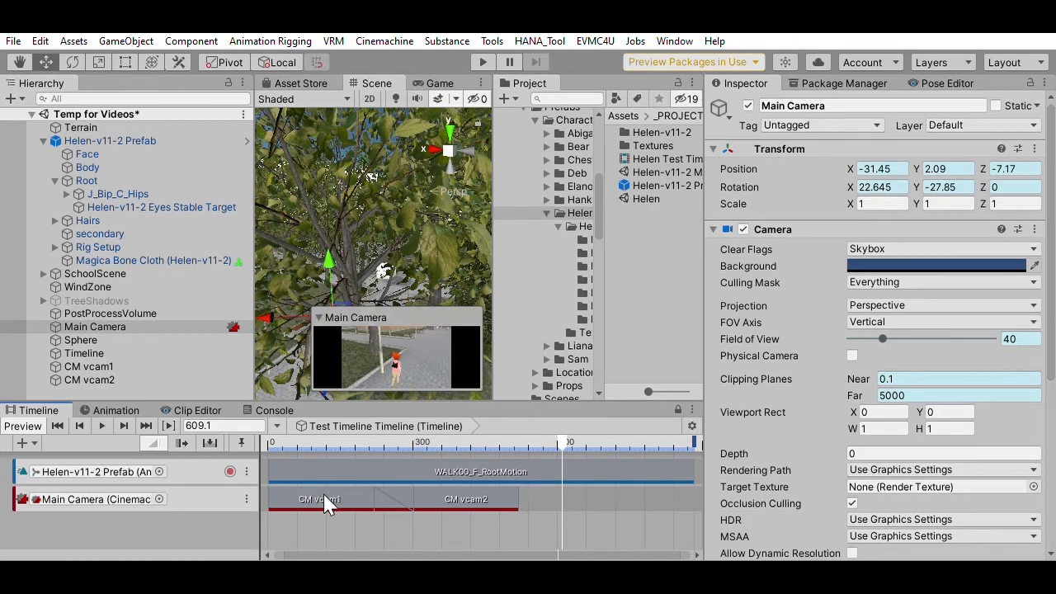